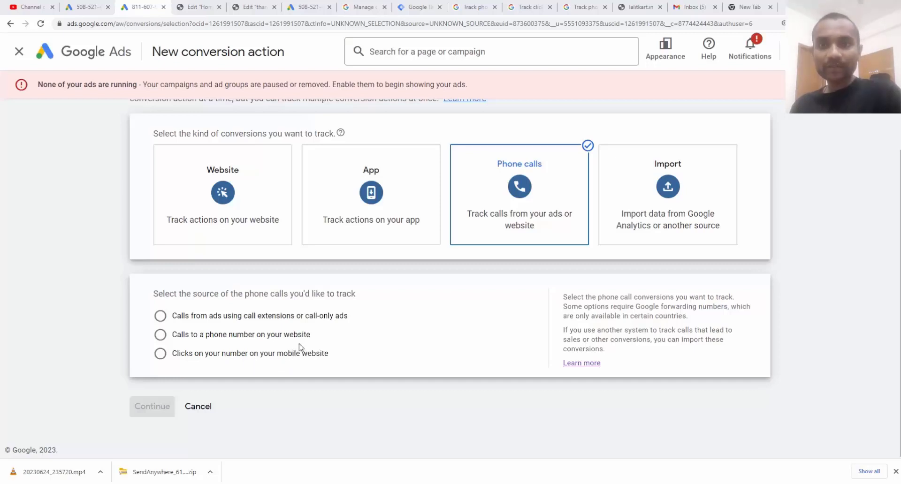
# Step: Choose clicks on your number on your mobile website as the source of phone calls to track
pyautogui.click(160, 335)
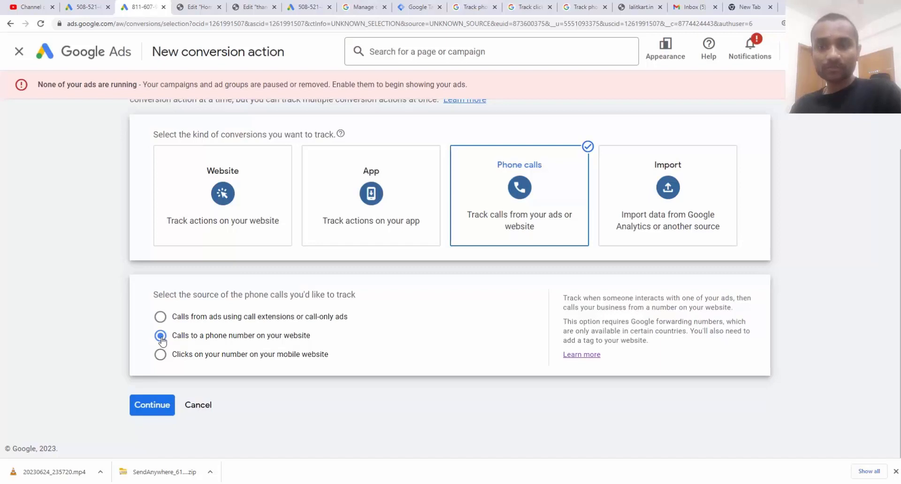
pyautogui.click(160, 355)
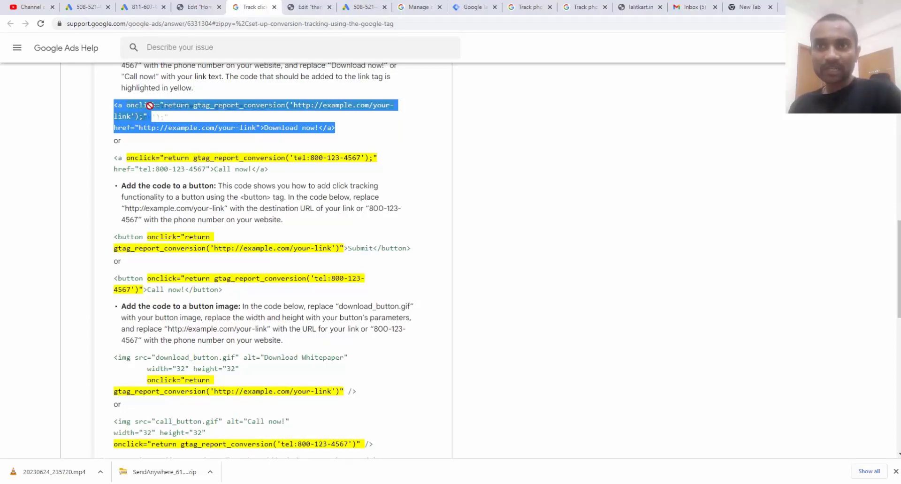
# Step: Examine the help article's onclick conversion code examples for text links, buttons and button images
pyautogui.click(356, 130)
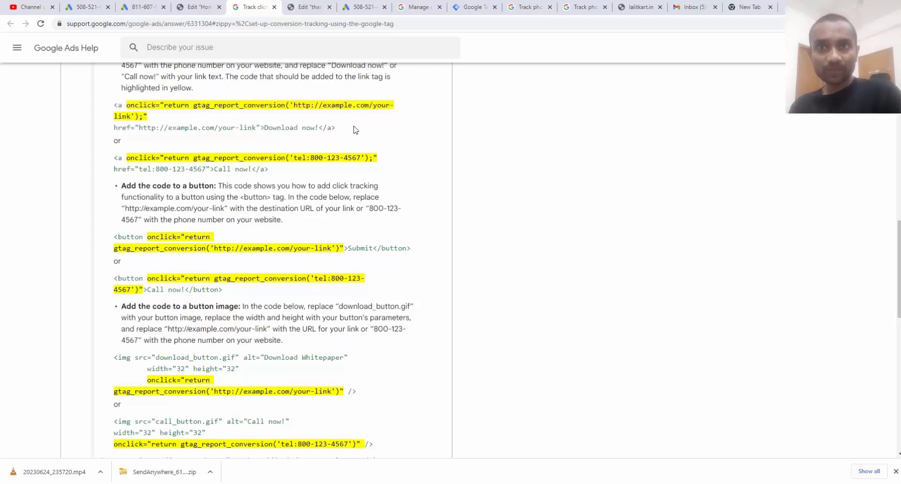
pyautogui.moveTo(356, 130); pyautogui.dragTo(185, 128)
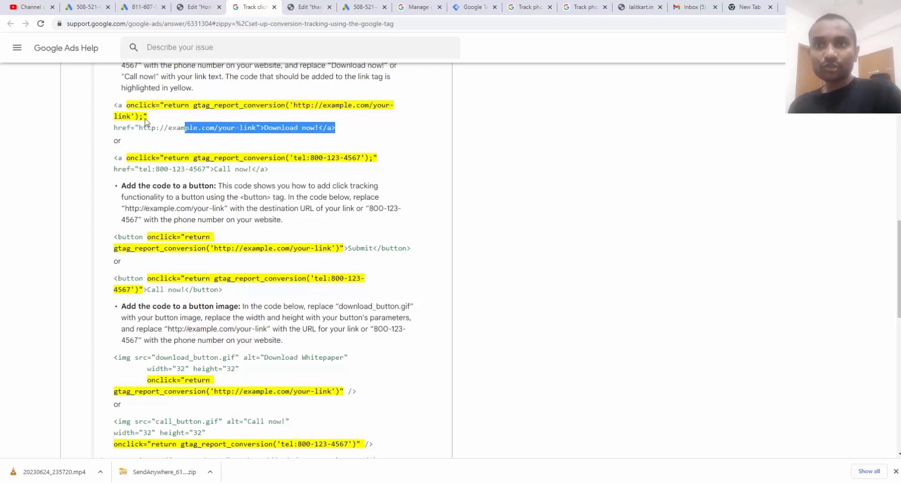
pyautogui.moveTo(127, 105); pyautogui.dragTo(280, 105)
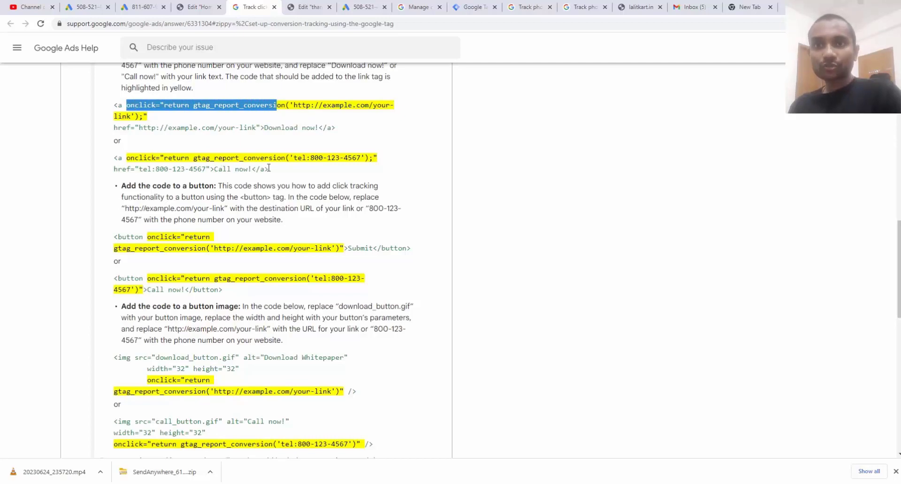
pyautogui.moveTo(269, 168); pyautogui.dragTo(118, 158)
pyautogui.moveTo(338, 128); pyautogui.dragTo(114, 105)
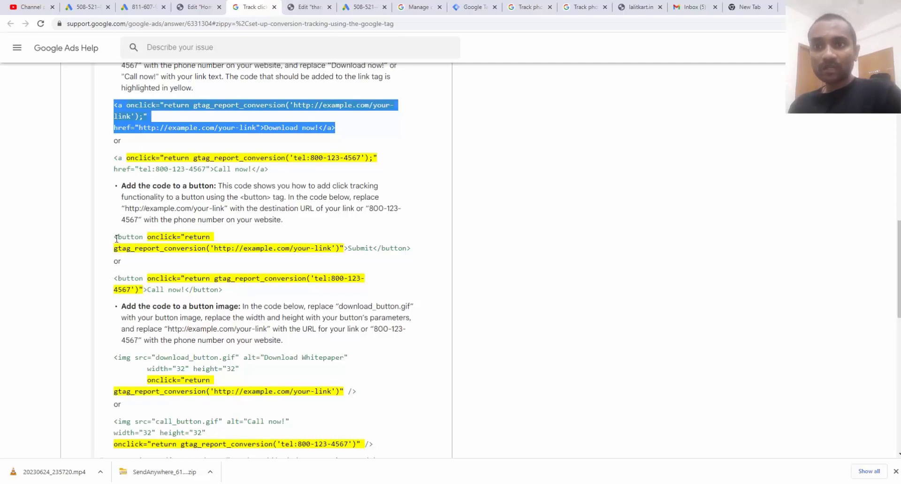
pyautogui.moveTo(114, 238); pyautogui.dragTo(171, 247)
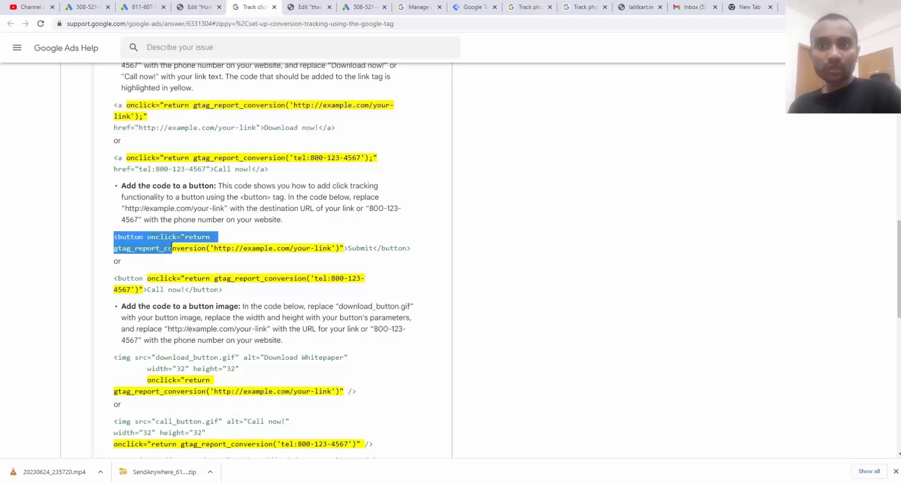
pyautogui.moveTo(223, 290); pyautogui.dragTo(114, 278)
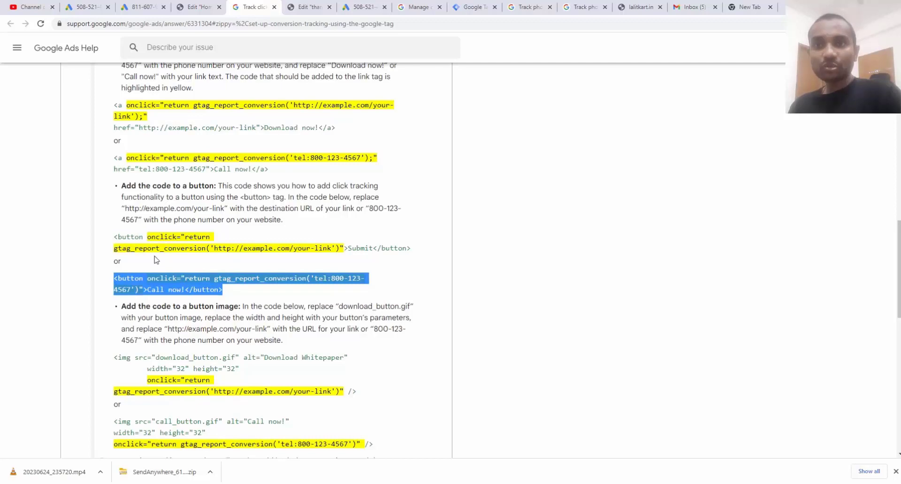
pyautogui.moveTo(147, 237); pyautogui.dragTo(204, 249)
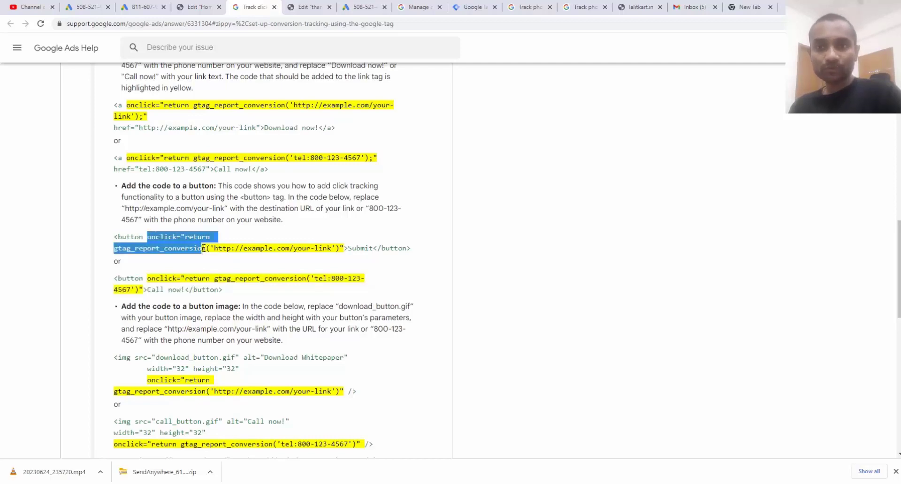
pyautogui.scroll(-3, 204, 249)
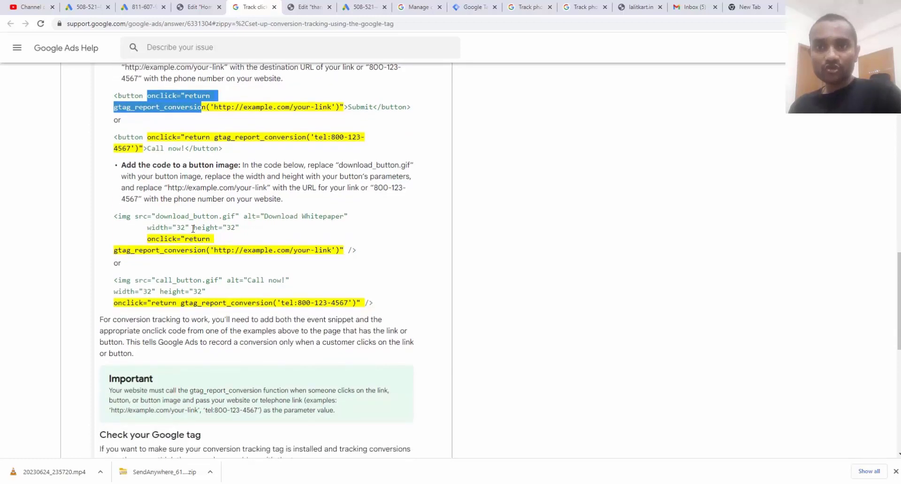
pyautogui.moveTo(114, 217); pyautogui.dragTo(277, 248)
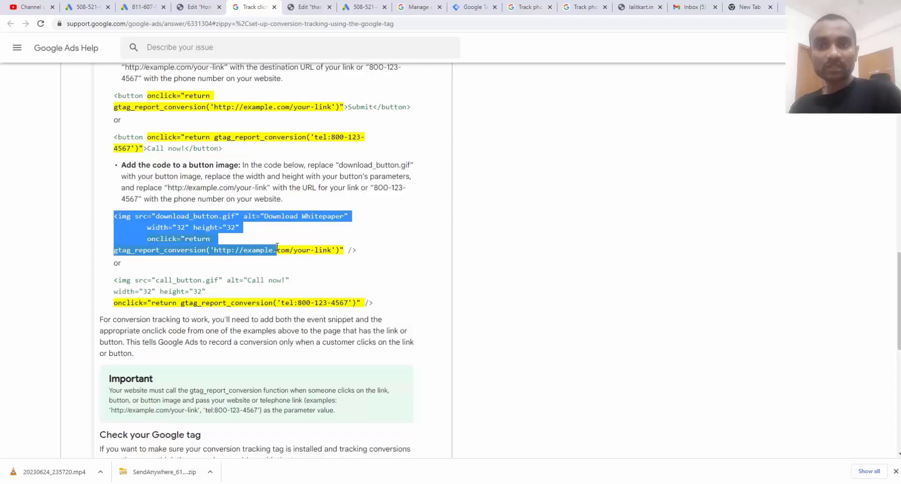
pyautogui.scroll(3, 277, 248)
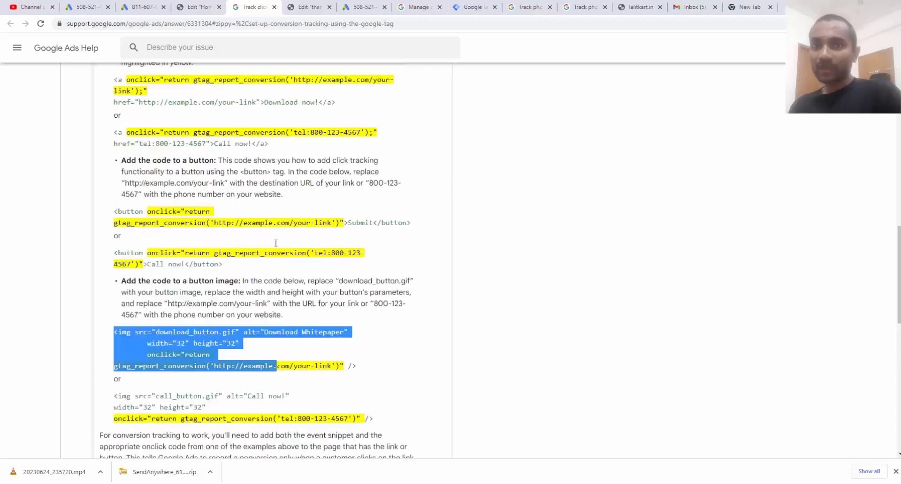
pyautogui.scroll(-2, 276, 246)
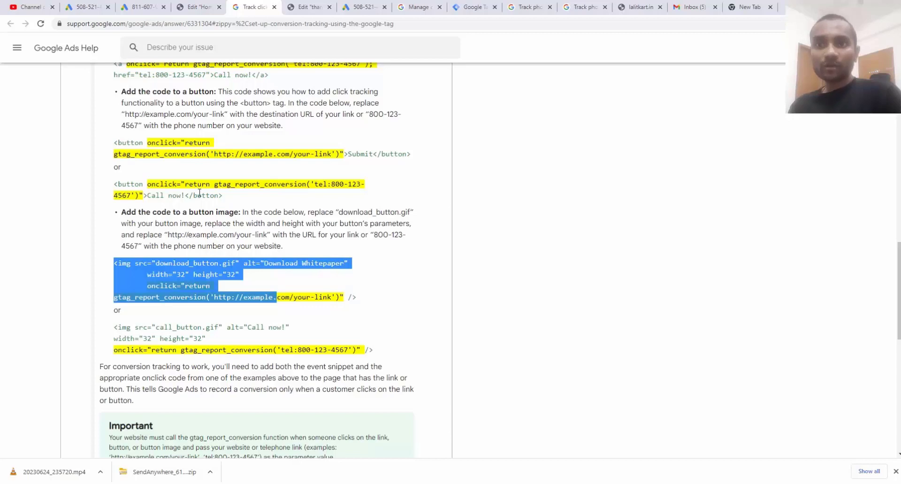
pyautogui.scroll(-1, 200, 192)
pyautogui.moveTo(115, 136); pyautogui.dragTo(224, 151)
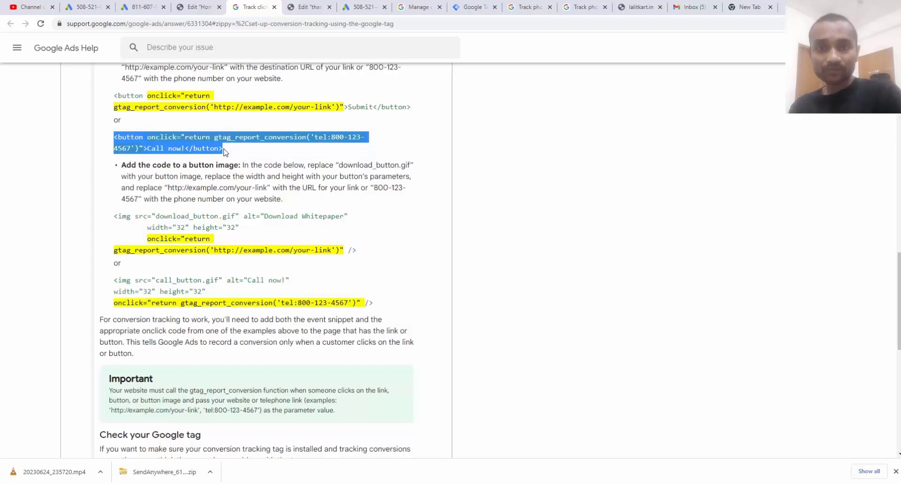
# Step: In Google Ads, start a new phone calls conversion action that tracks clicks on your number on your mobile website
pyautogui.hotkey('ctrl', '3')
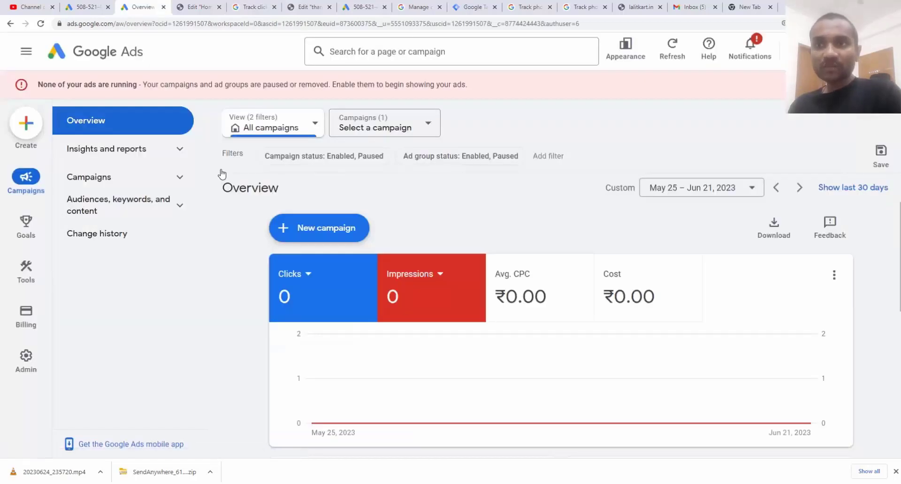
pyautogui.moveTo(28, 224)
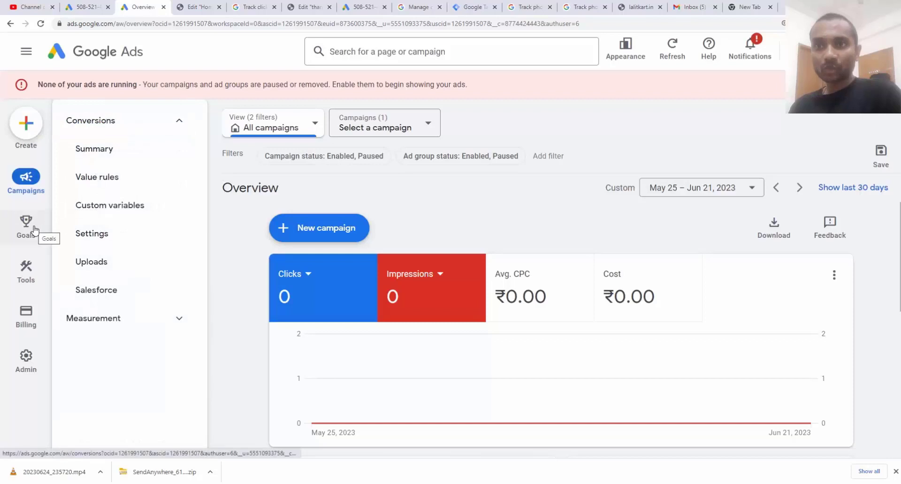
pyautogui.click(110, 151)
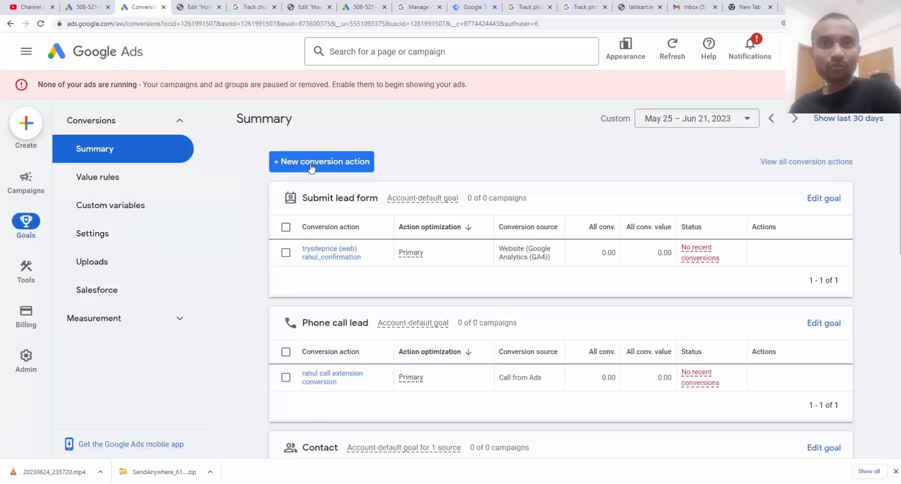
pyautogui.click(311, 168)
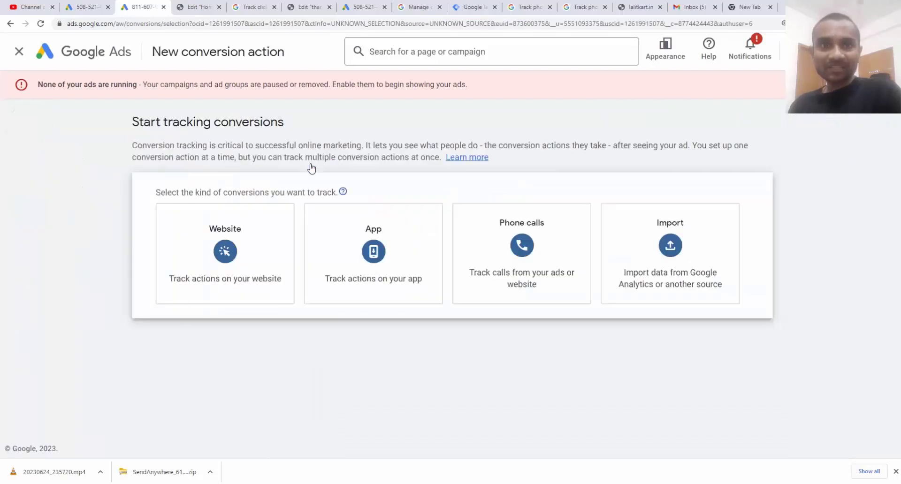
pyautogui.click(562, 247)
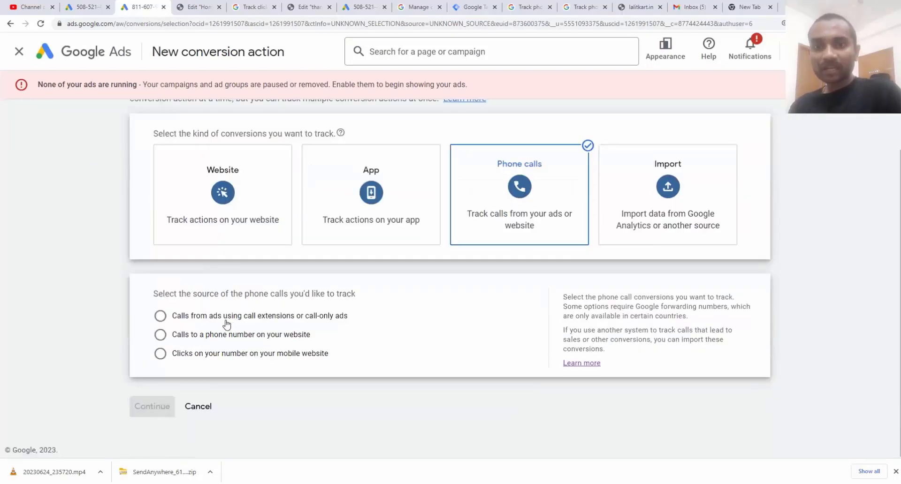
pyautogui.click(211, 361)
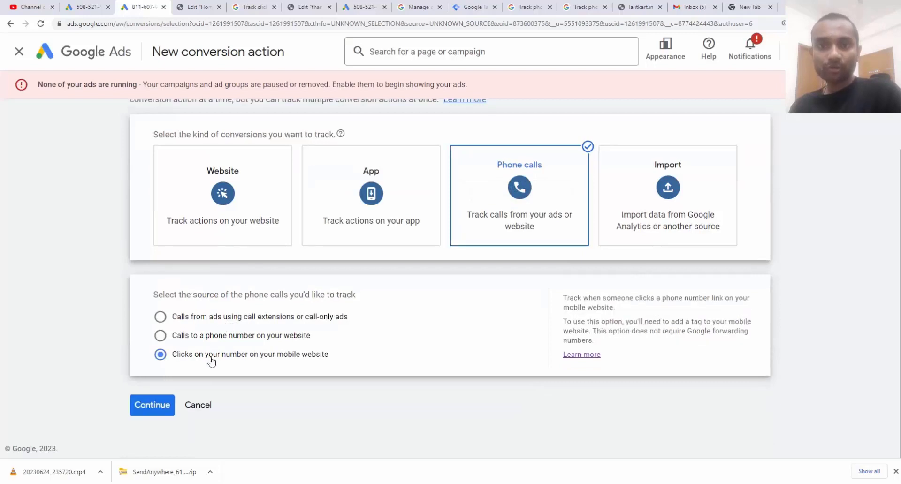
pyautogui.click(162, 407)
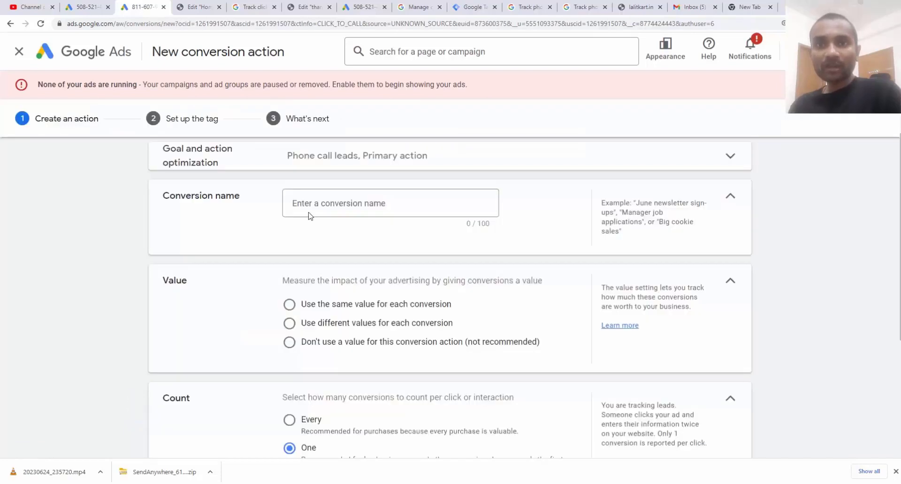
# Step: Name the conversion action "mobile number click tracking"
pyautogui.click(303, 206)
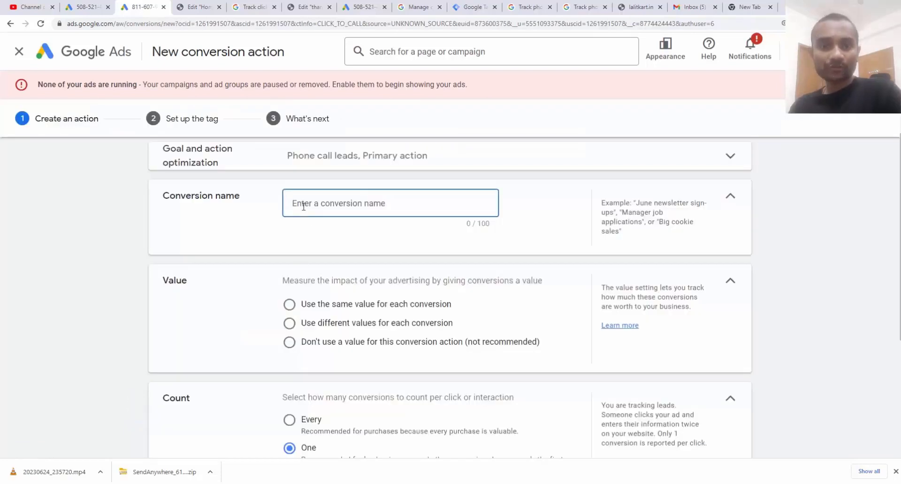
pyautogui.write('mobile n')
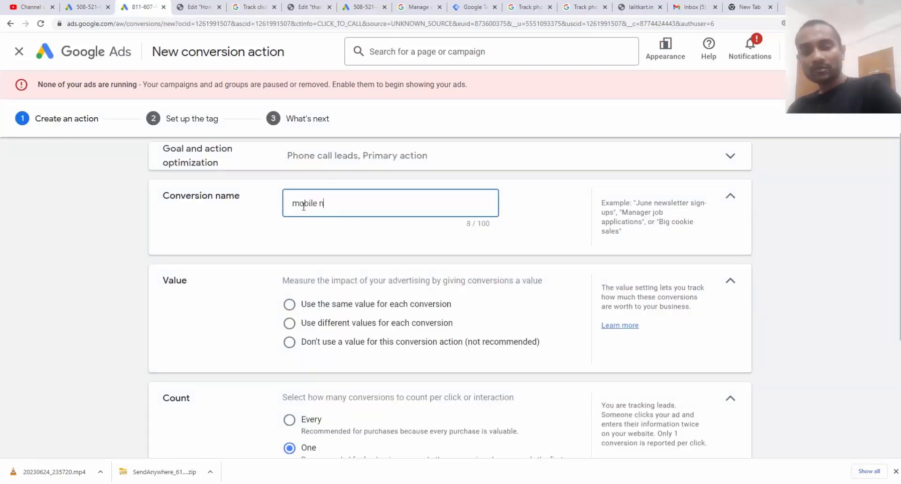
pyautogui.write('umber click tracking')
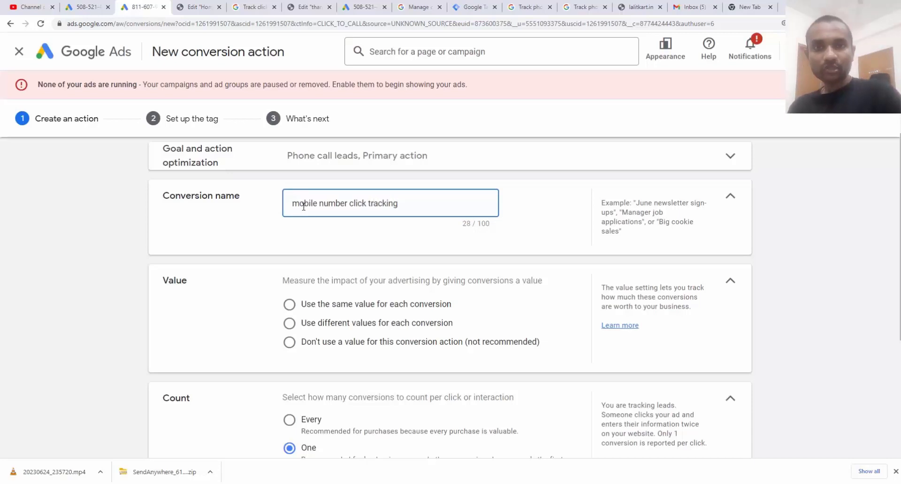
# Step: Use the same value for each conversion and set it to 100 Indian Rupees
pyautogui.click(289, 328)
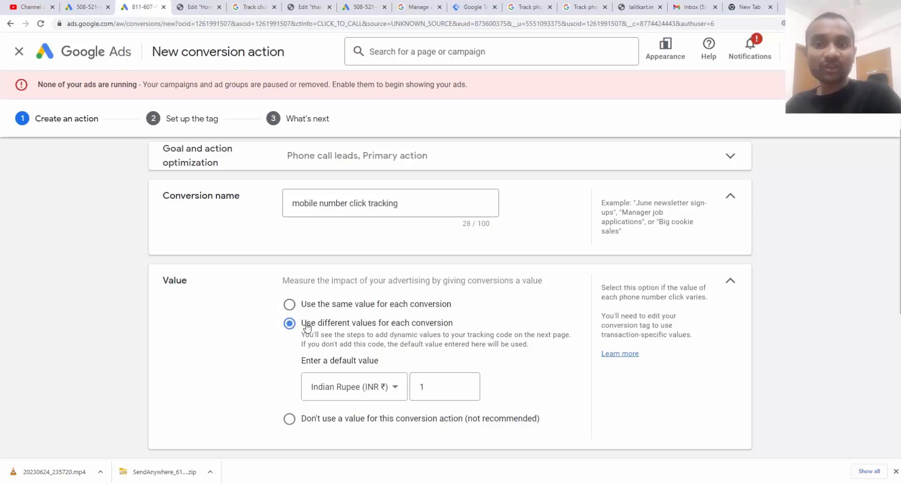
pyautogui.click(289, 306)
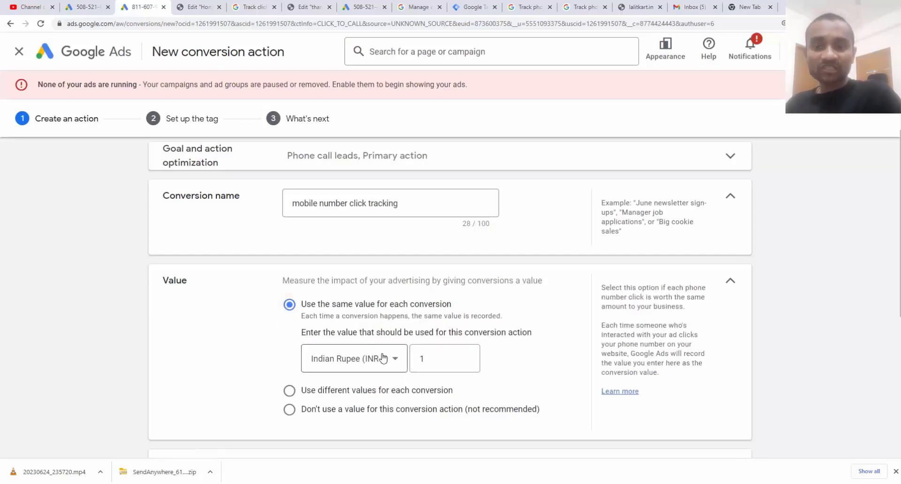
pyautogui.click(430, 358)
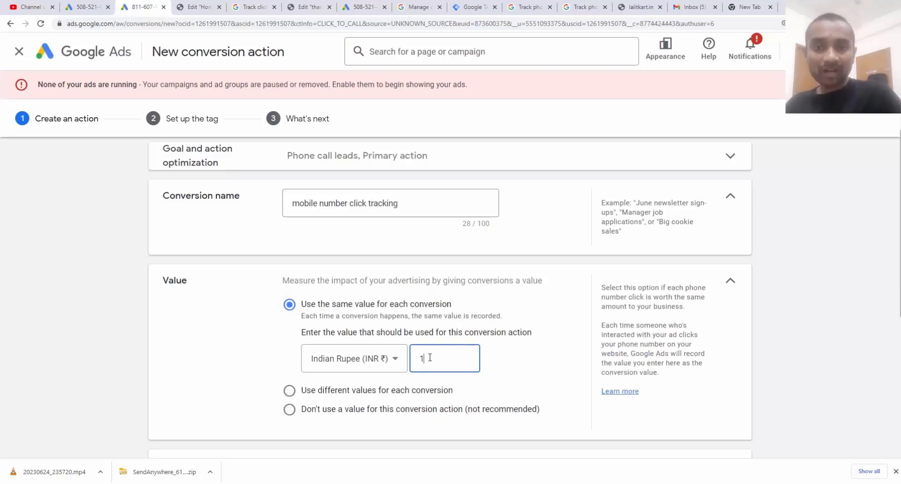
pyautogui.write('00')
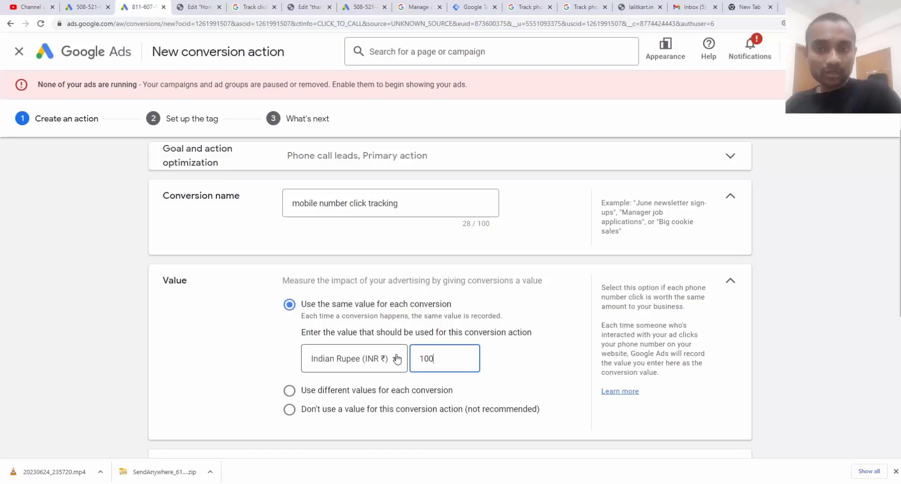
# Step: Set the click-through conversion window to 90 days
pyautogui.scroll(-1, 396, 359)
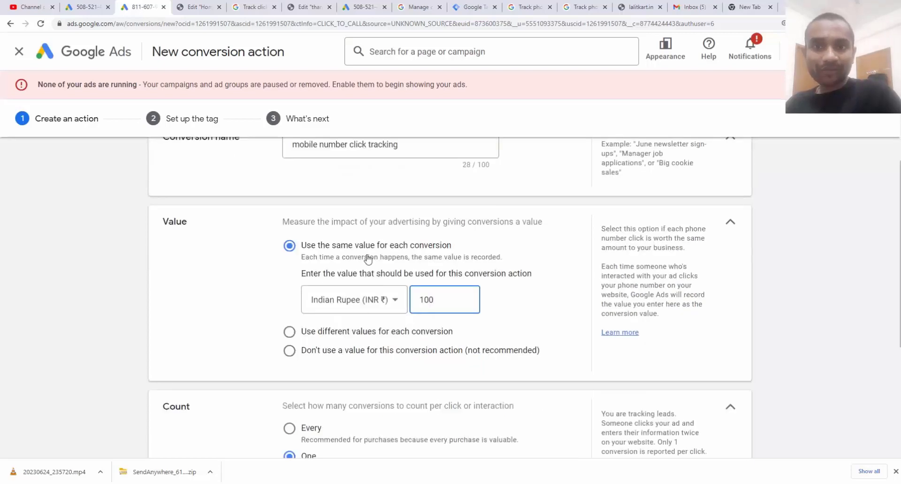
pyautogui.scroll(-3, 348, 366)
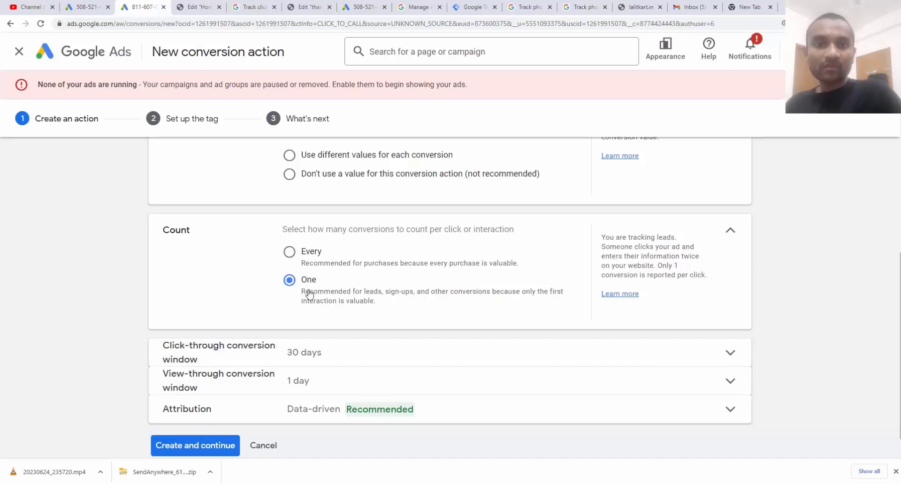
pyautogui.click(316, 361)
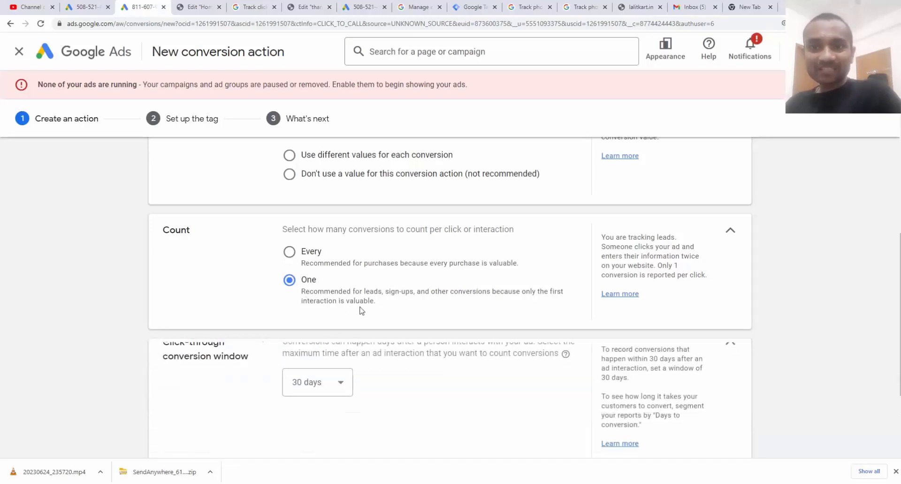
pyautogui.click(316, 280)
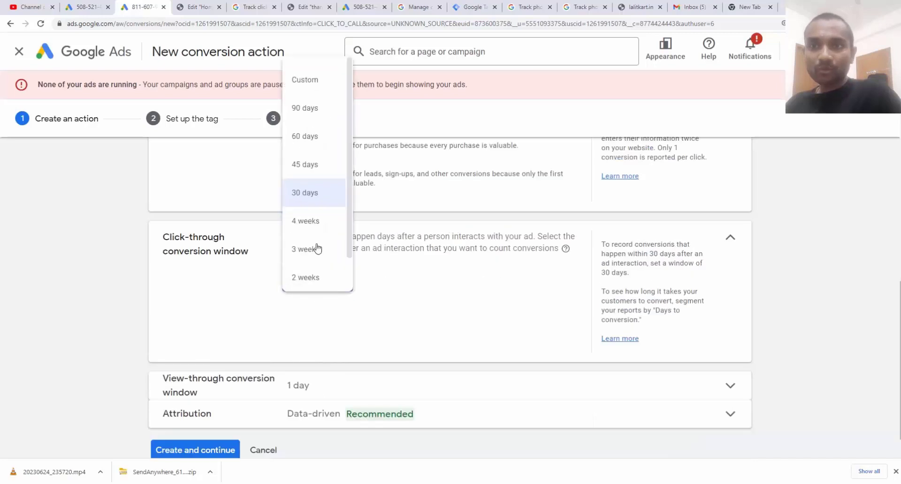
pyautogui.click(315, 121)
# Step: Set the view-through conversion window to 1 week
pyautogui.scroll(-1, 348, 322)
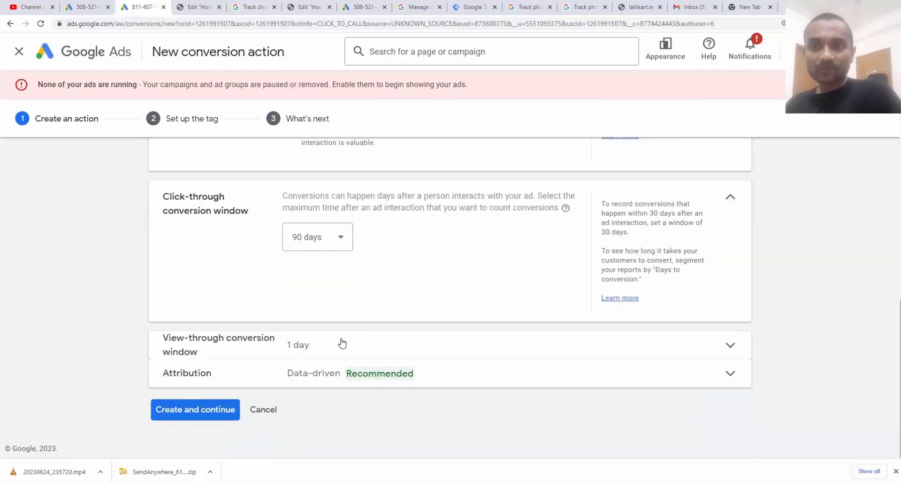
pyautogui.click(334, 356)
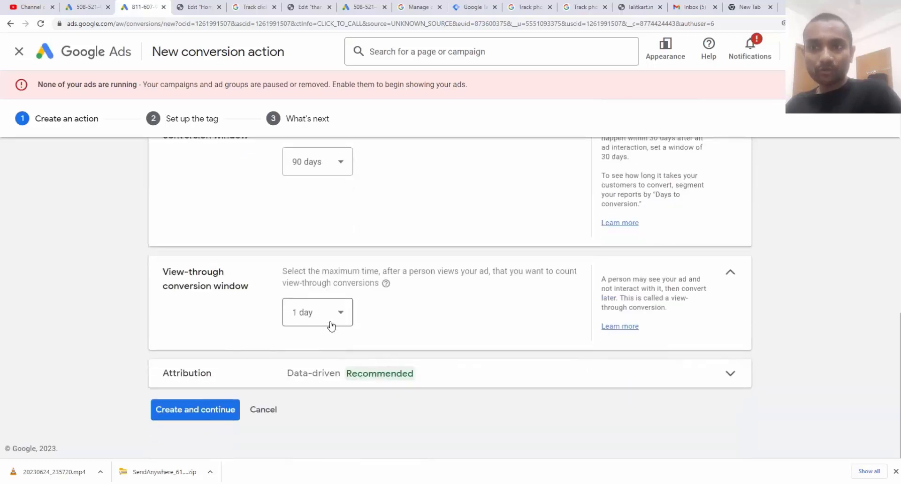
pyautogui.click(330, 323)
pyautogui.click(317, 257)
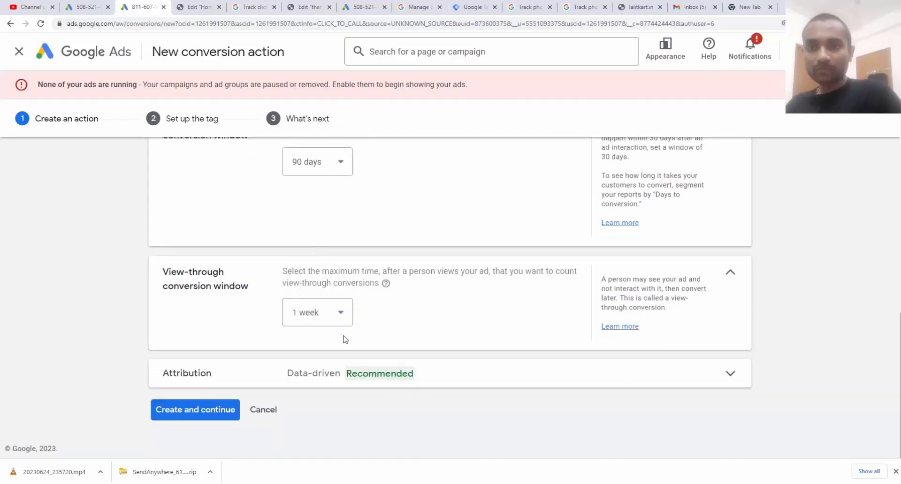
# Step: Create the conversion action with Data-driven attribution and choose Google Tag Manager as the tag installation method
pyautogui.click(338, 366)
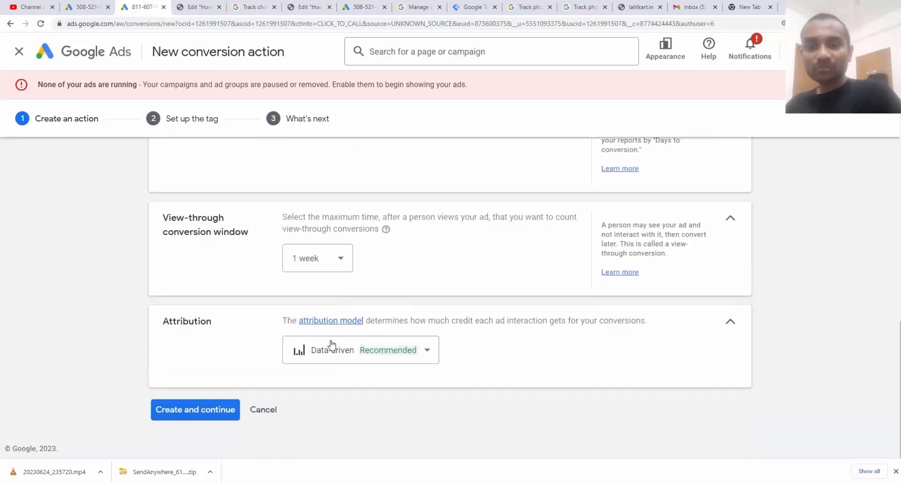
pyautogui.click(335, 355)
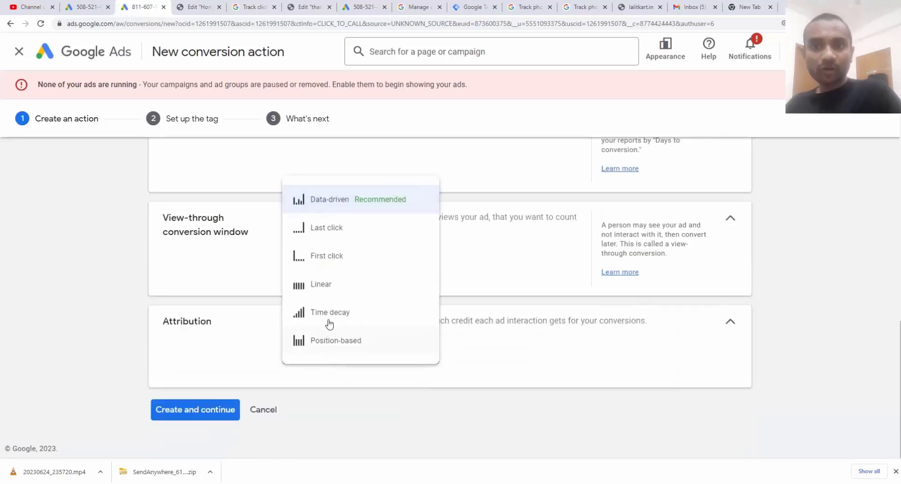
pyautogui.click(263, 328)
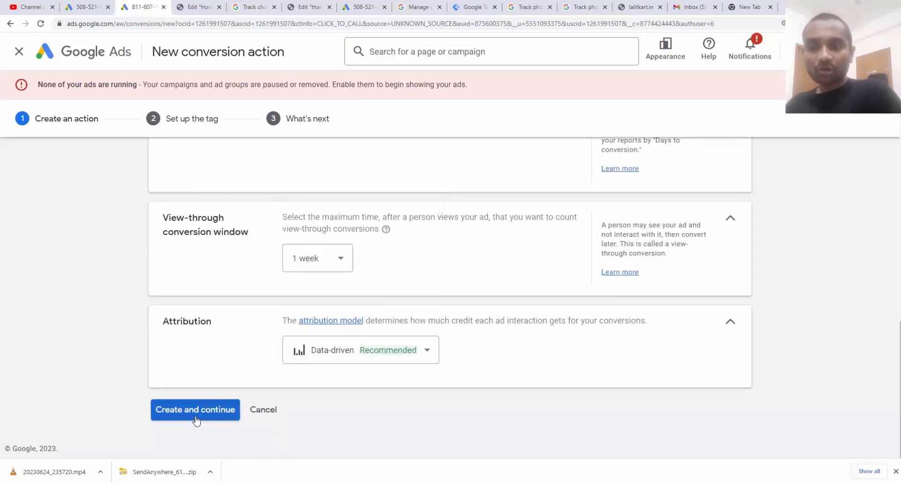
pyautogui.click(196, 418)
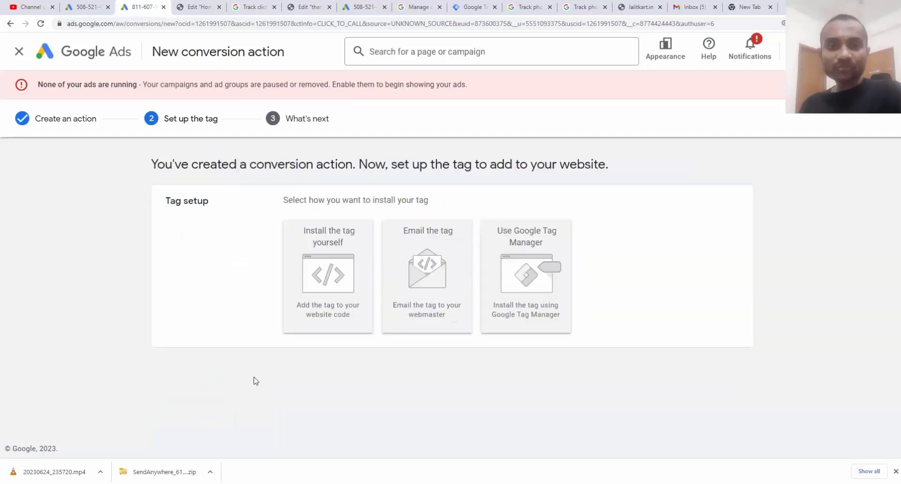
pyautogui.click(537, 263)
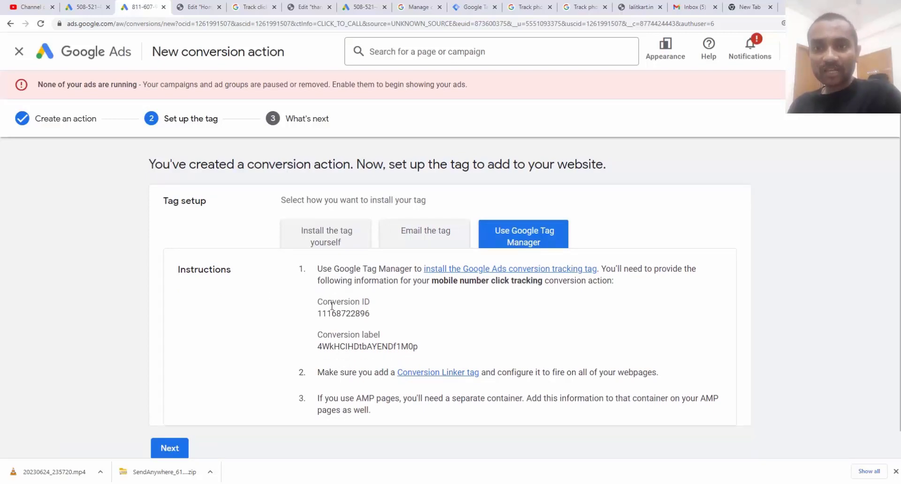
# Step: Switch to Tag Manager and start a Google Ads Conversion Tracking tag in the lalitkart.in container
pyautogui.click(474, 6)
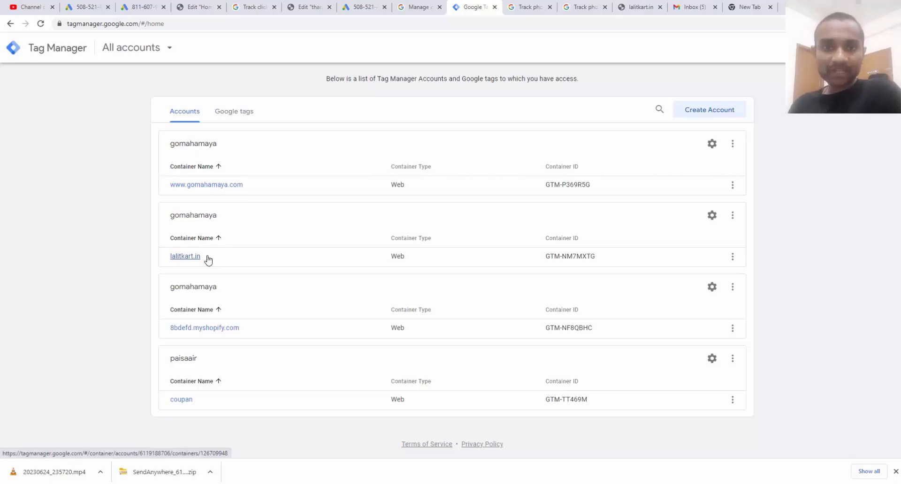
pyautogui.click(185, 256)
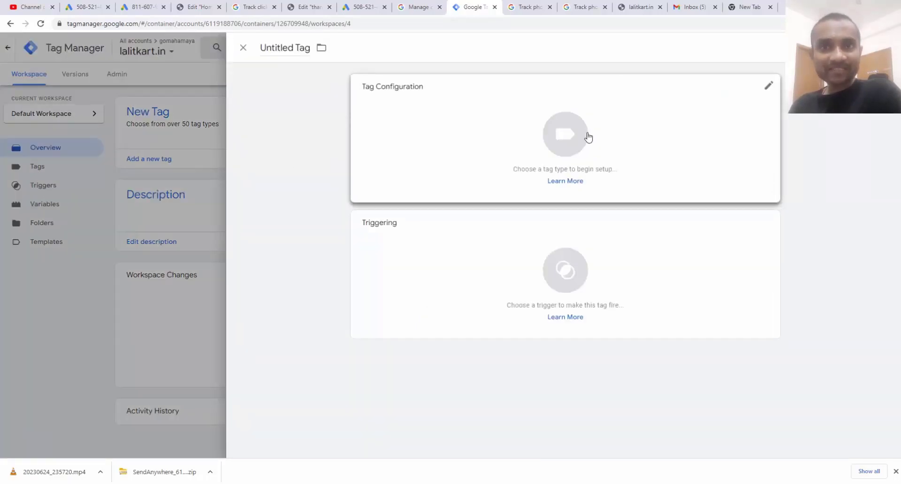
pyautogui.click(589, 137)
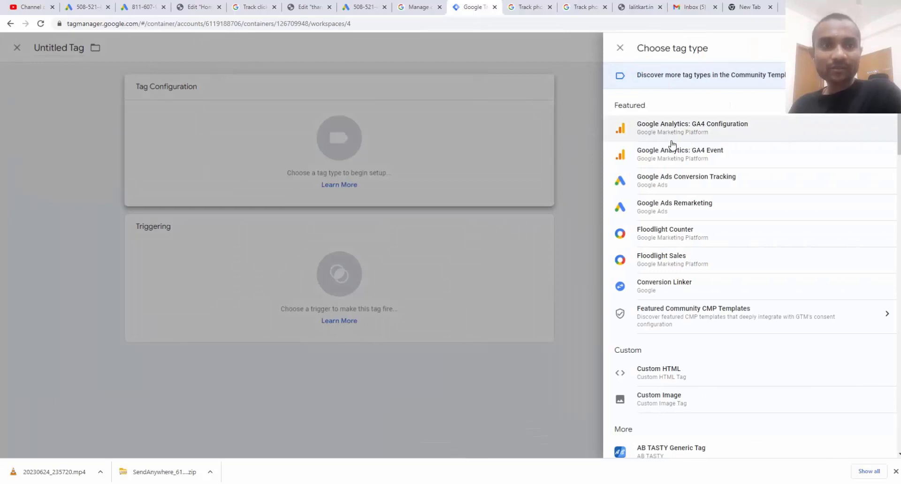
pyautogui.click(685, 186)
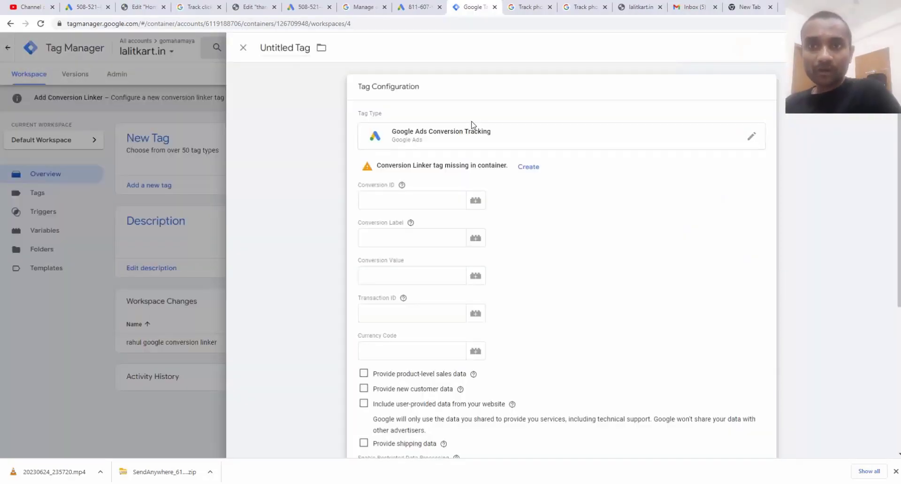
# Step: Copy the conversion ID from the Google Ads tag instructions into the new tag's Conversion ID in Tag Manager
pyautogui.click(420, 7)
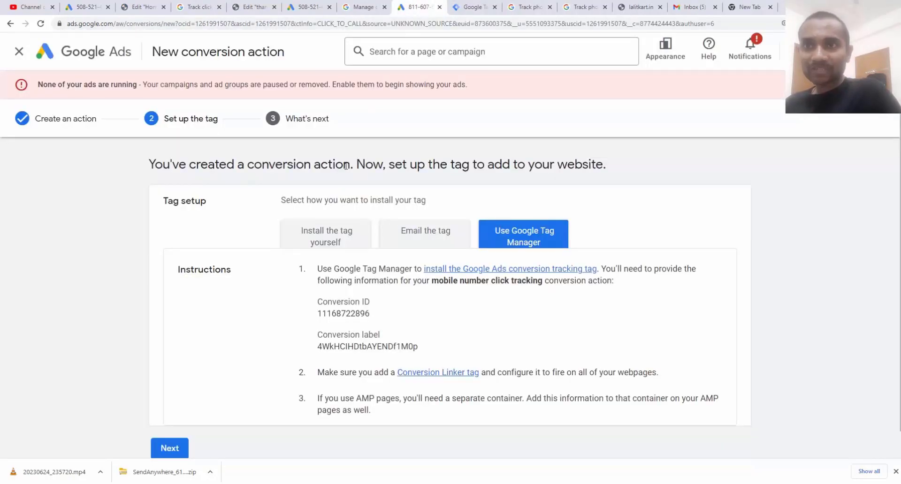
pyautogui.doubleClick(320, 314)
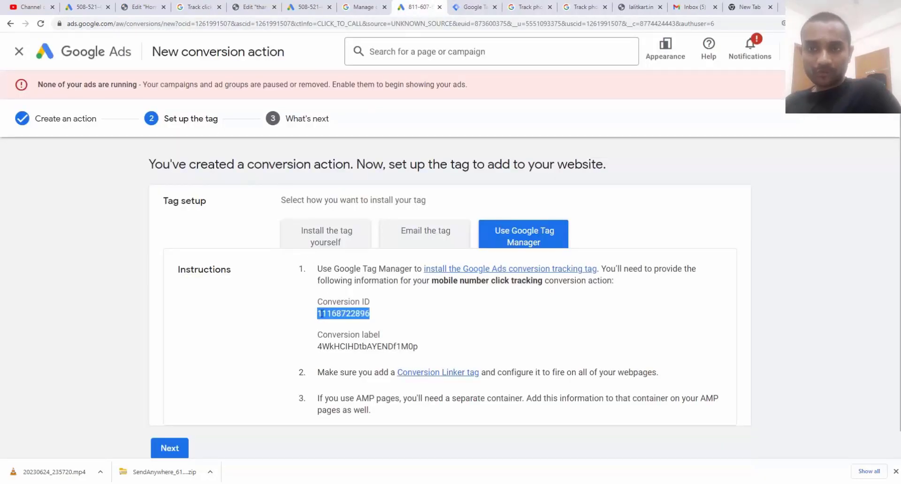
pyautogui.rightClick(330, 314)
pyautogui.click(348, 323)
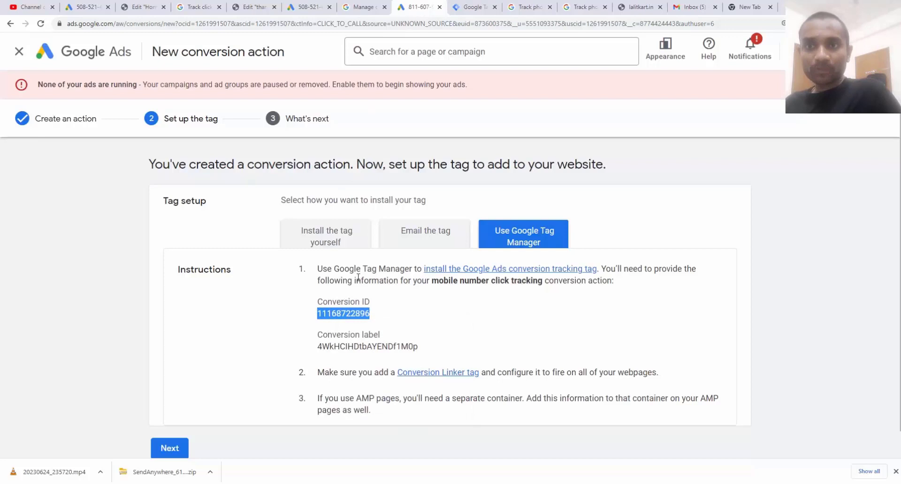
pyautogui.click(470, 7)
pyautogui.click(396, 201)
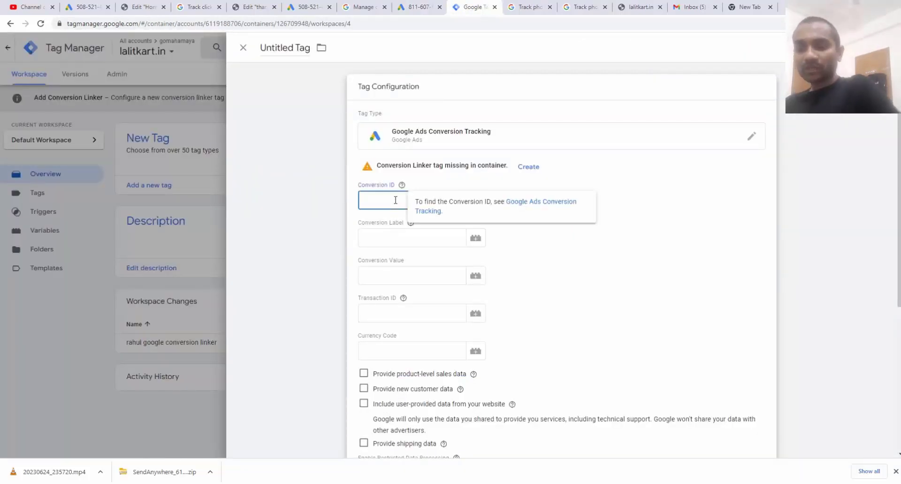
pyautogui.hotkey('ctrl', 'v')
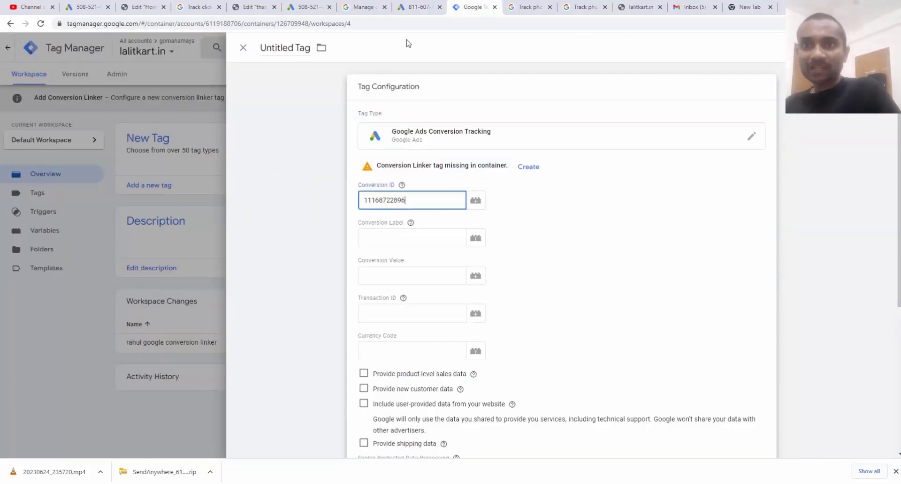
# Step: Copy the conversion label from the Google Ads tag instructions into the tag's Conversion Label in Tag Manager
pyautogui.click(416, 6)
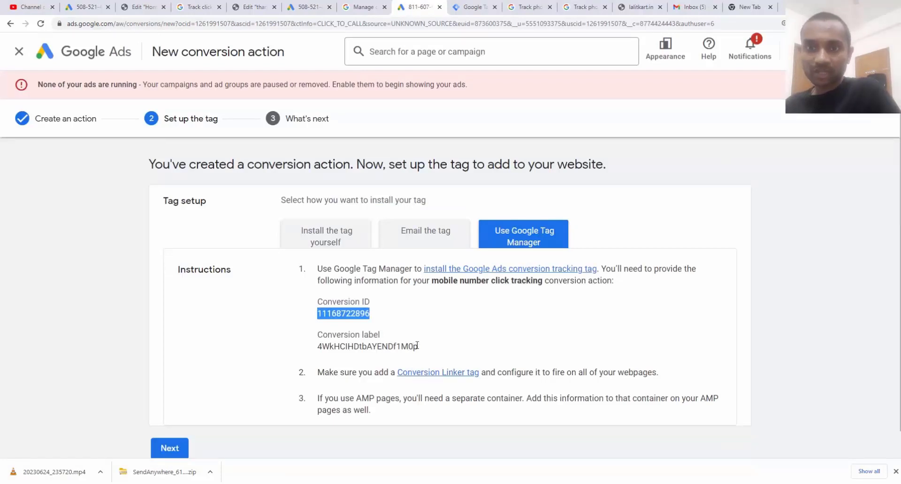
pyautogui.moveTo(417, 346); pyautogui.dragTo(317, 346)
pyautogui.click(472, 7)
pyautogui.click(368, 242)
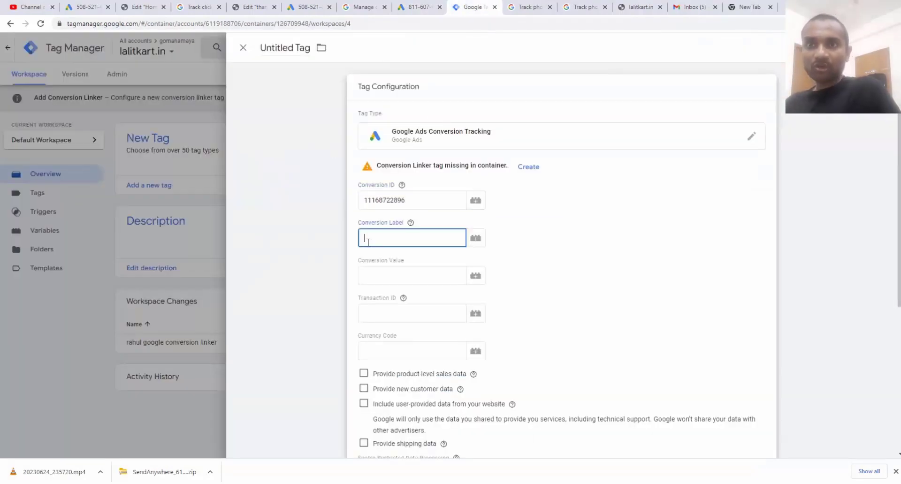
pyautogui.hotkey('ctrl', 'v')
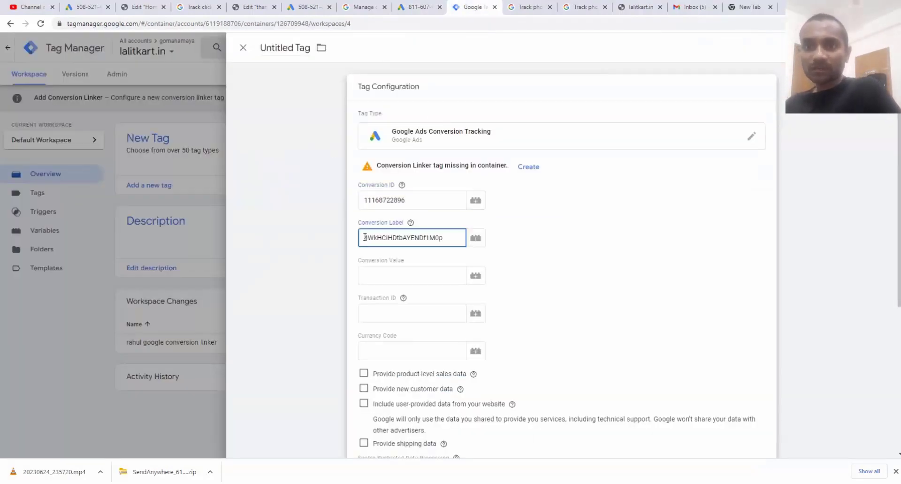
# Step: Create the missing Conversion Linker tag and enable linking on all page URLs
pyautogui.scroll(-4, 365, 237)
pyautogui.scroll(-1, 365, 240)
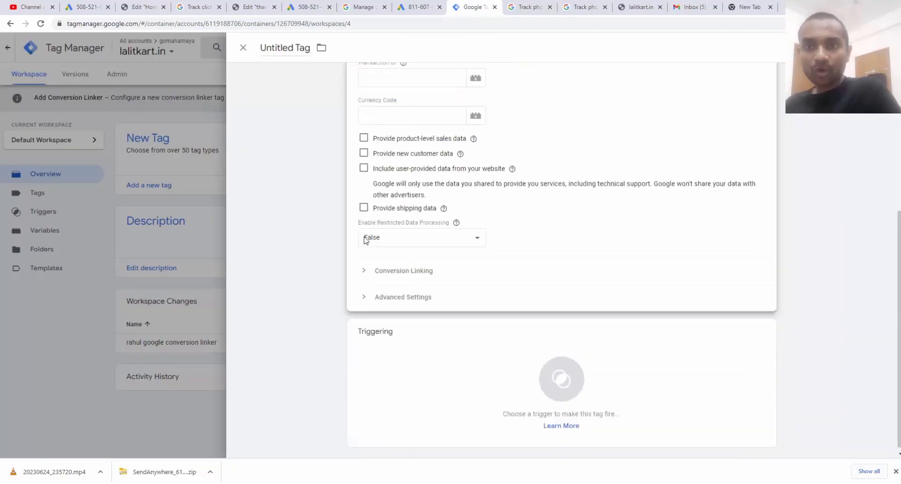
pyautogui.scroll(5, 365, 237)
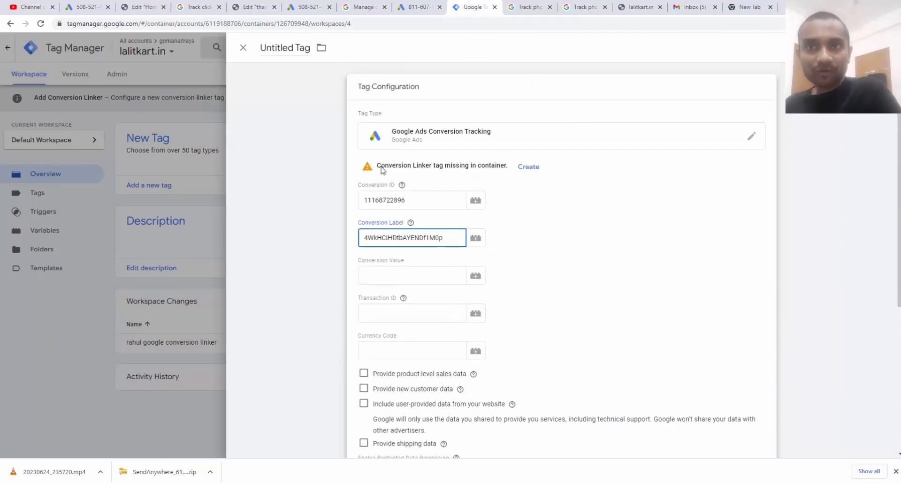
pyautogui.moveTo(377, 165); pyautogui.dragTo(439, 168)
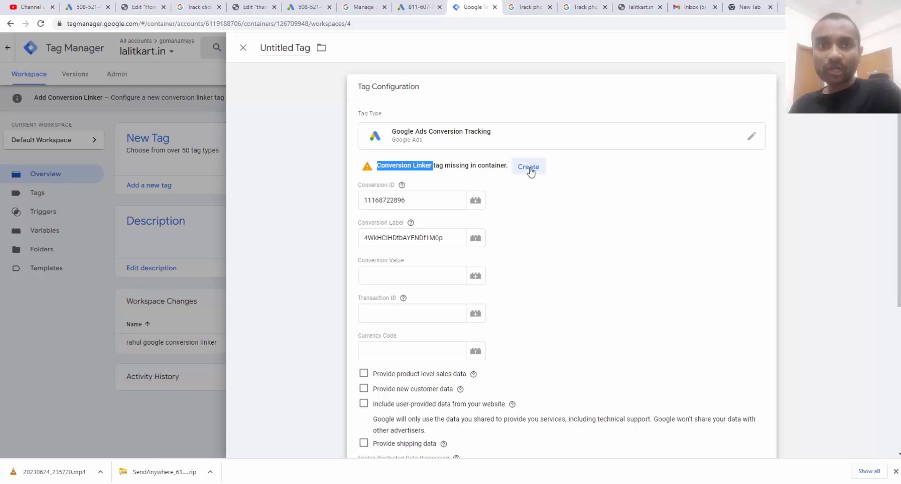
pyautogui.click(529, 168)
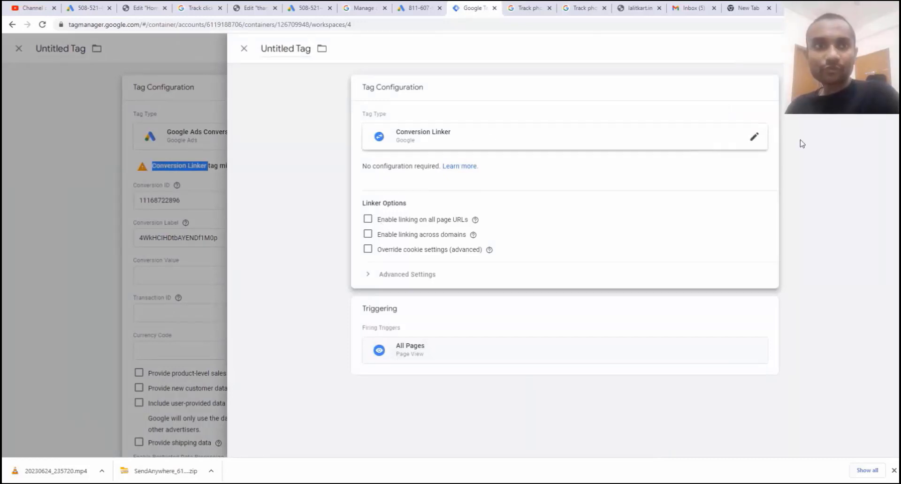
pyautogui.click(754, 138)
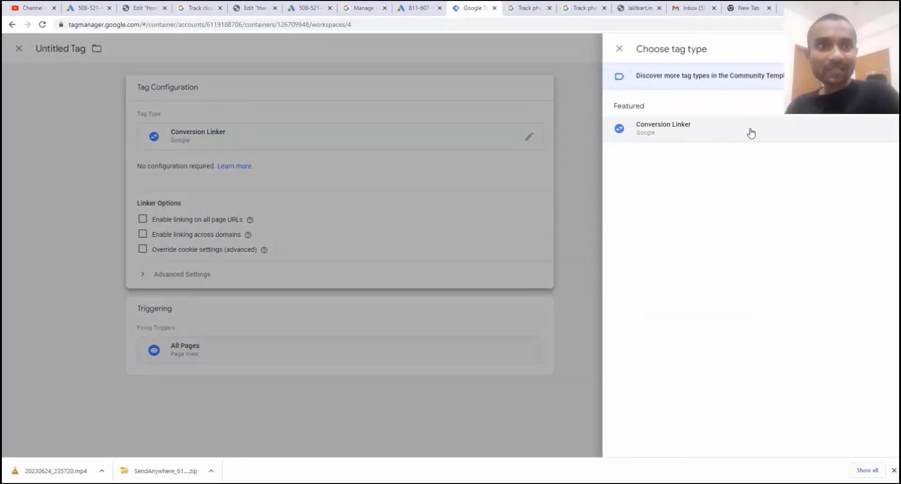
pyautogui.click(688, 134)
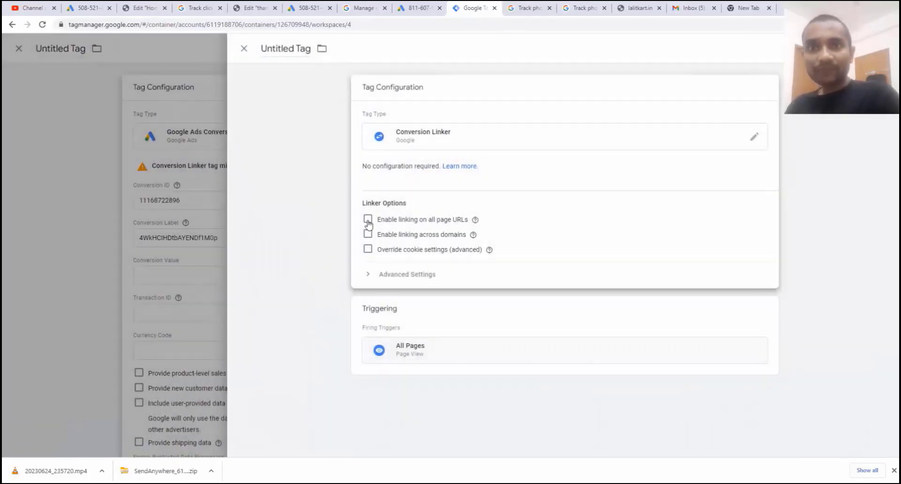
pyautogui.click(369, 224)
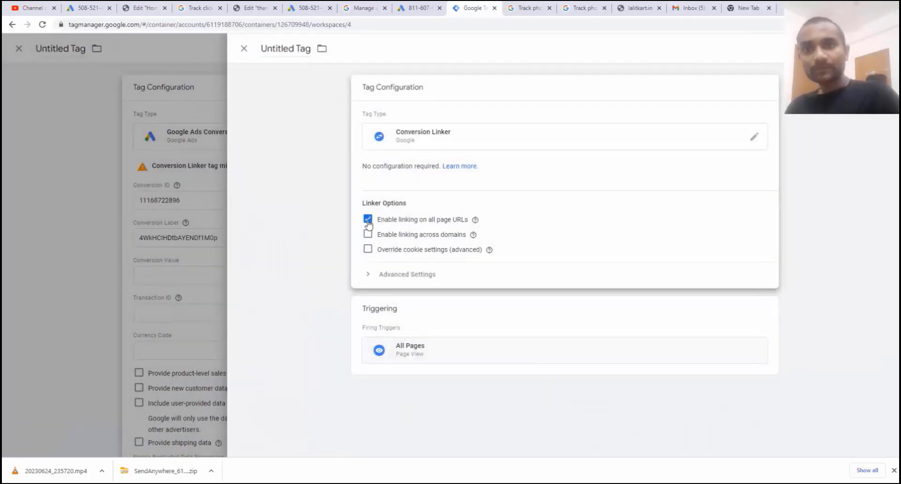
# Step: Remove the Conversion Linker tag's firing trigger and assign All Pages again
pyautogui.click(563, 320)
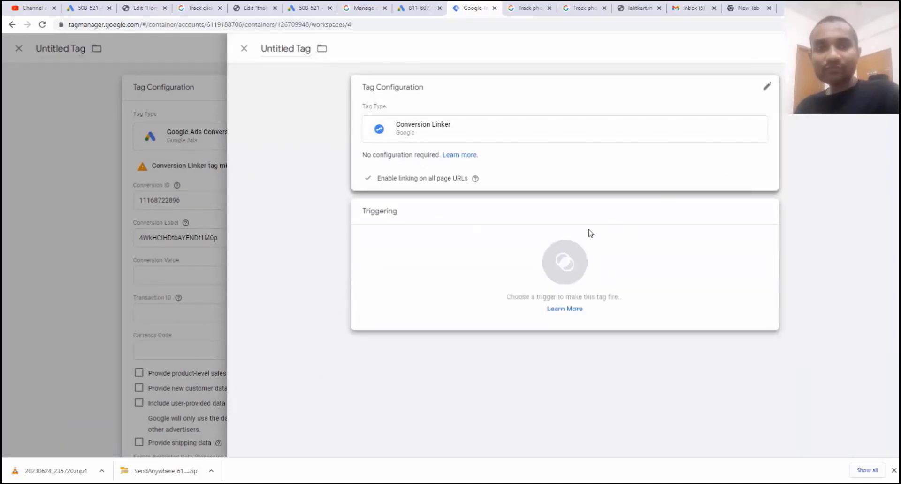
pyautogui.click(566, 262)
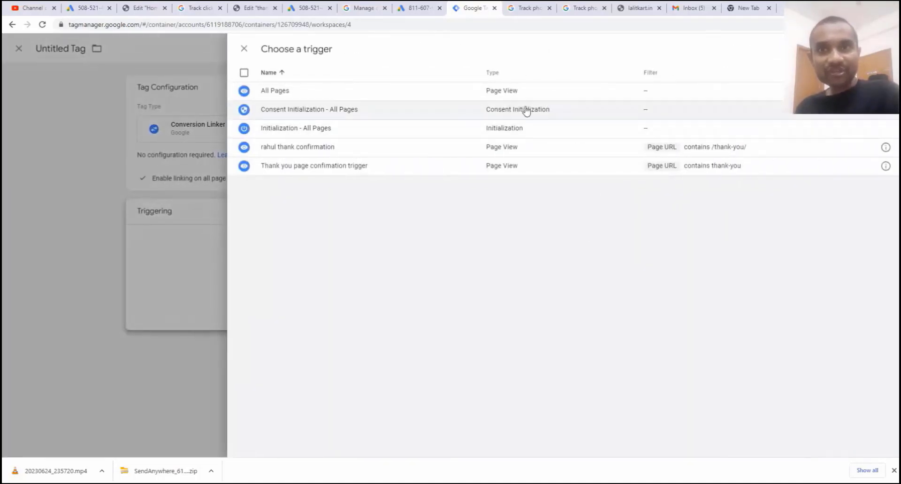
pyautogui.click(439, 97)
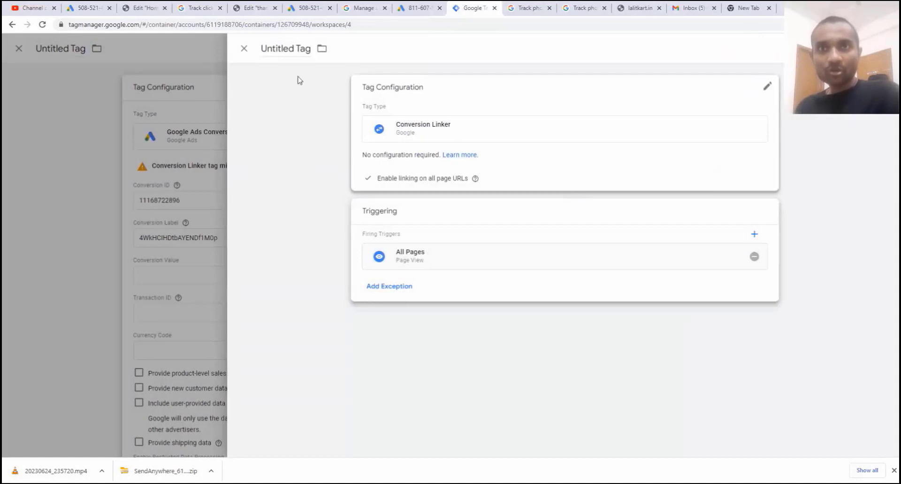
# Step: Name the Conversion Linker tag "conversion linker tag" and save it
pyautogui.click(284, 48)
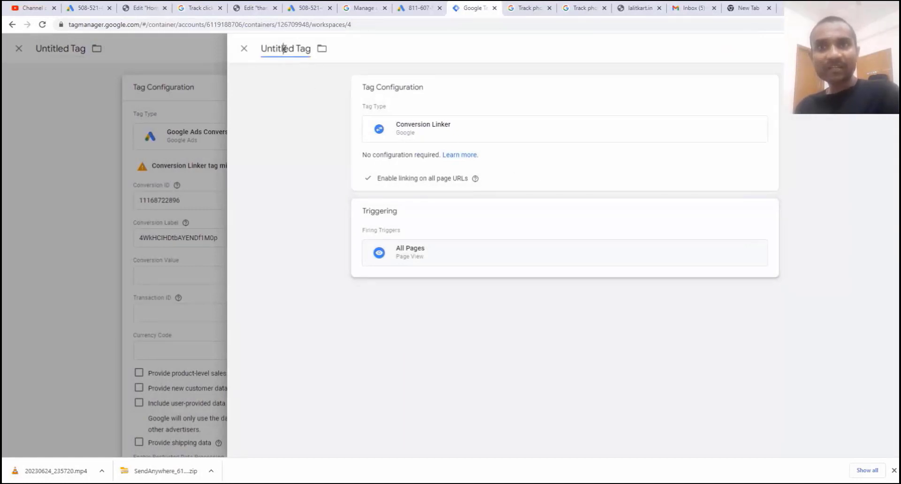
pyautogui.tripleClick(284, 49)
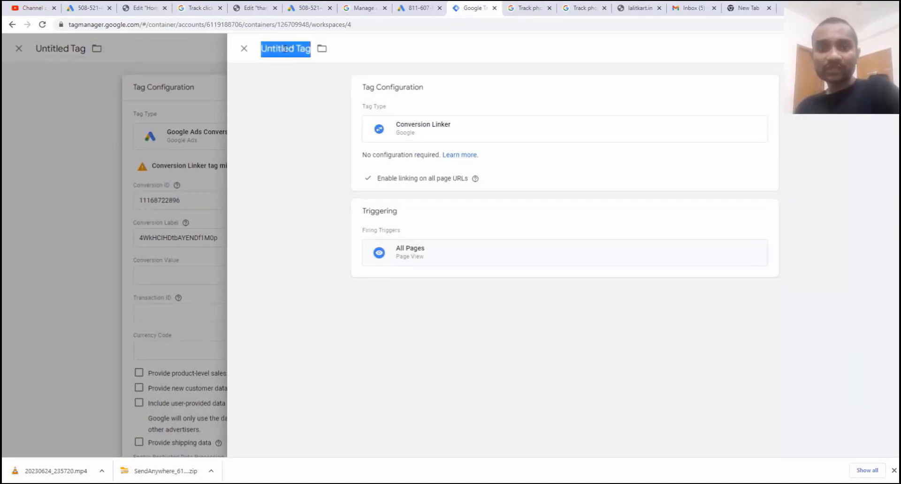
pyautogui.write('c')
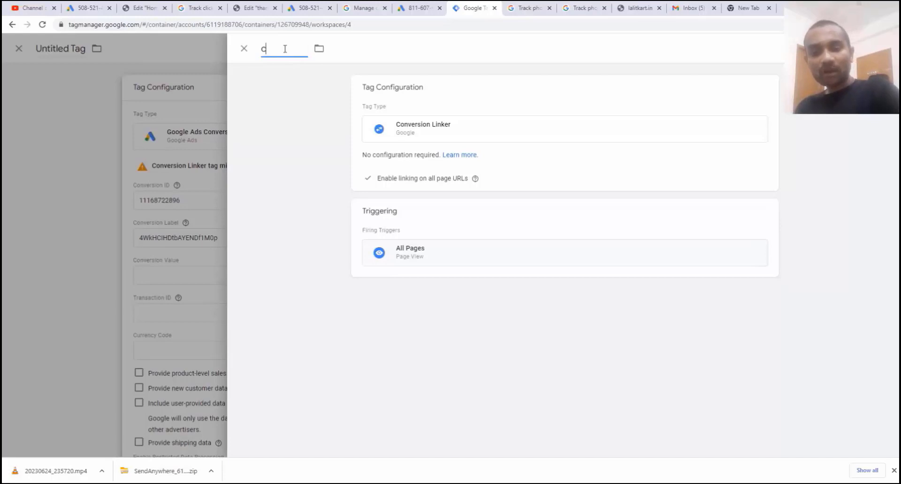
pyautogui.write('onvers')
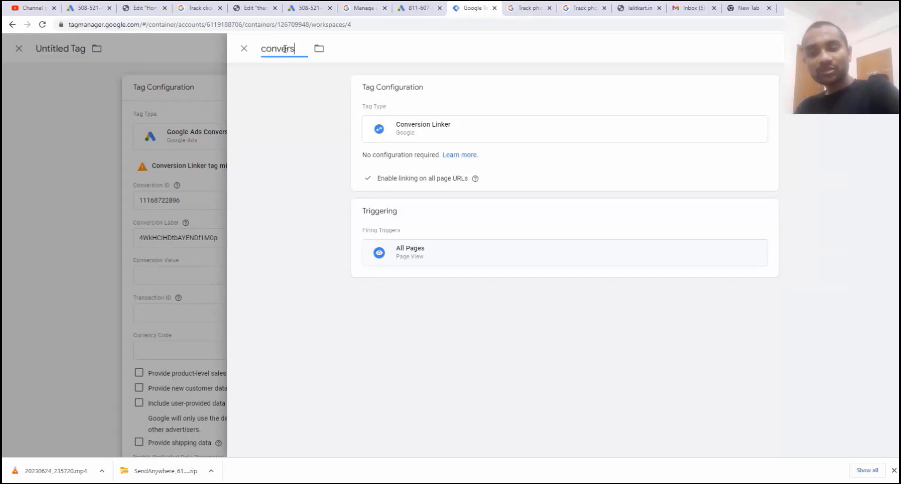
pyautogui.write('ion linker tag')
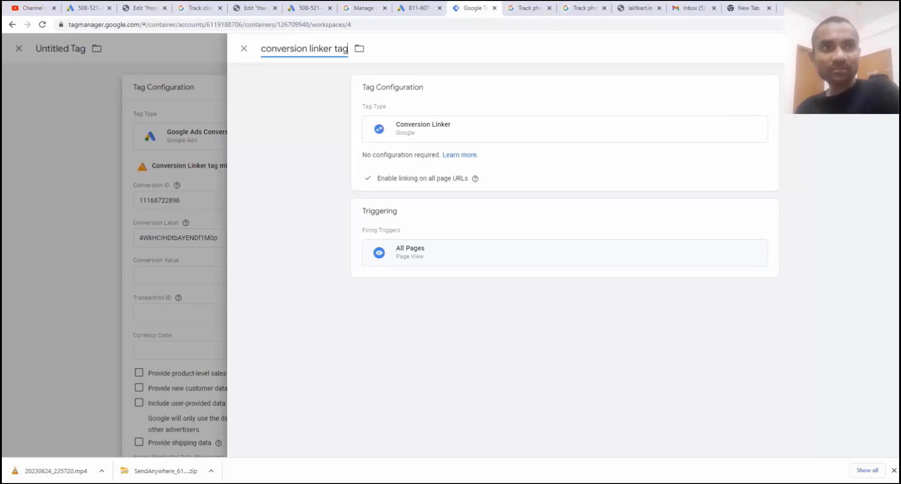
pyautogui.click(865, 48)
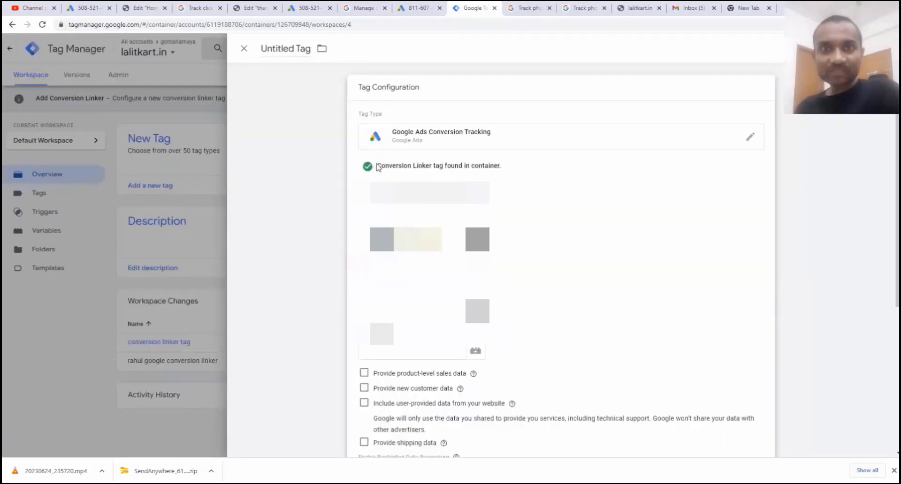
pyautogui.moveTo(378, 168); pyautogui.dragTo(504, 169)
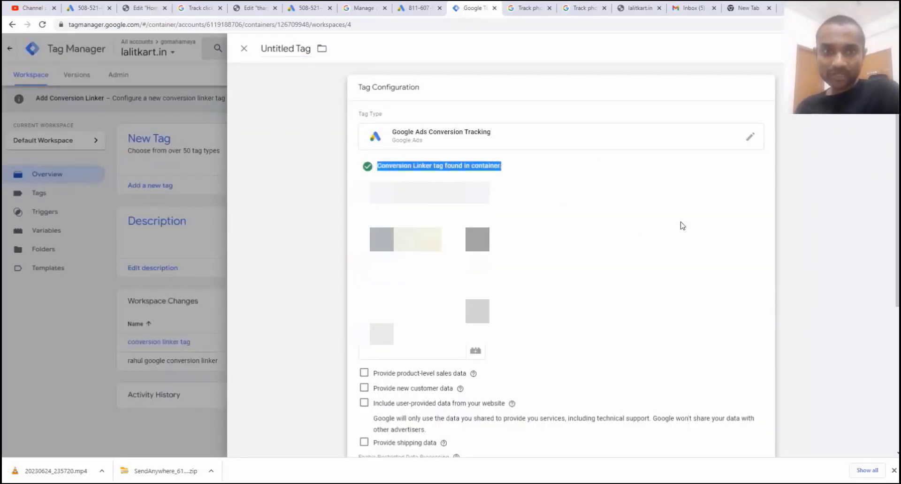
# Step: Assign the All Pages trigger to the untitled Google Ads Conversion Tracking tag
pyautogui.scroll(-2, 683, 226)
pyautogui.scroll(-3, 683, 226)
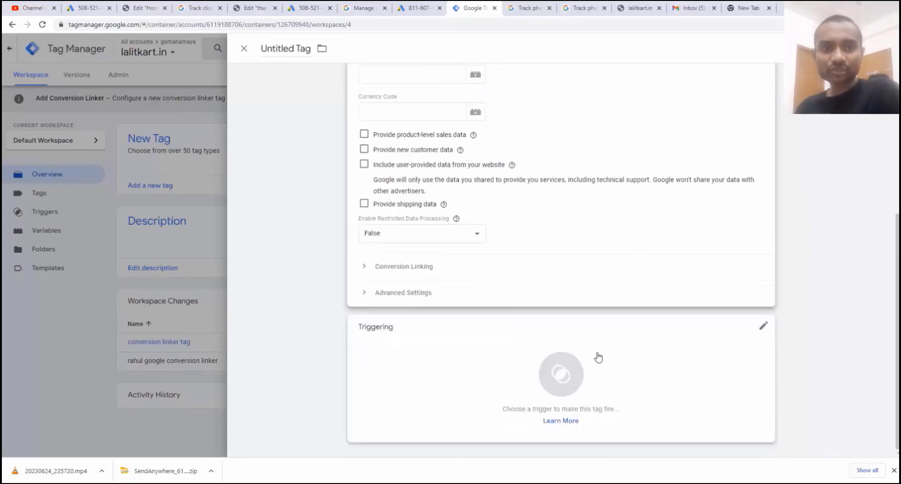
pyautogui.click(576, 373)
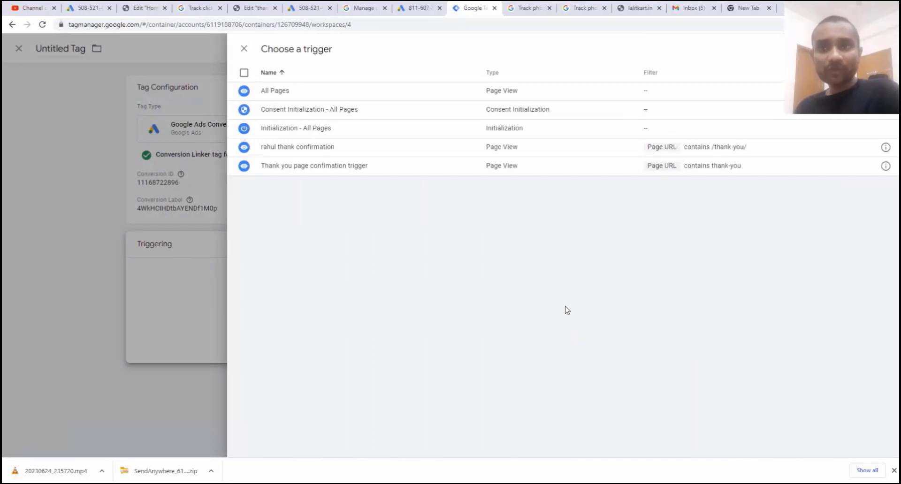
pyautogui.click(292, 94)
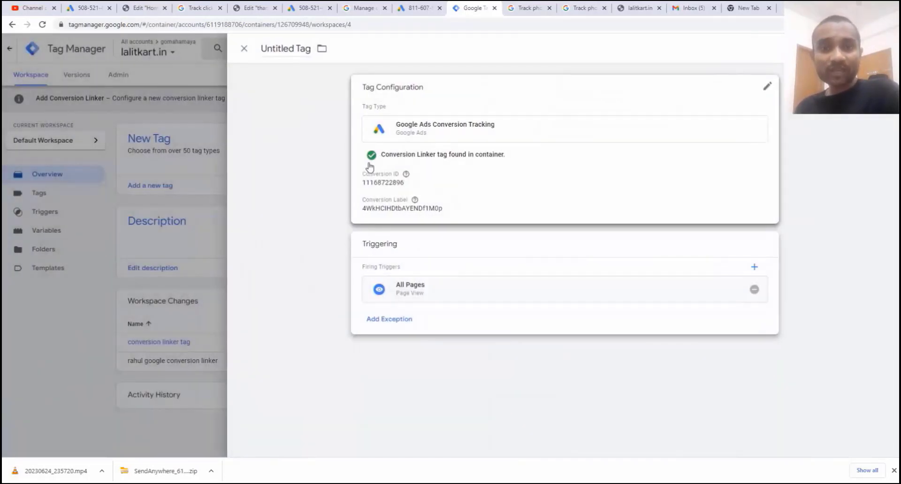
# Step: Name the conversion tracking tag with the owner's first name followed by "call clik tracking tag" and save it
pyautogui.click(282, 49)
pyautogui.tripleClick(284, 50)
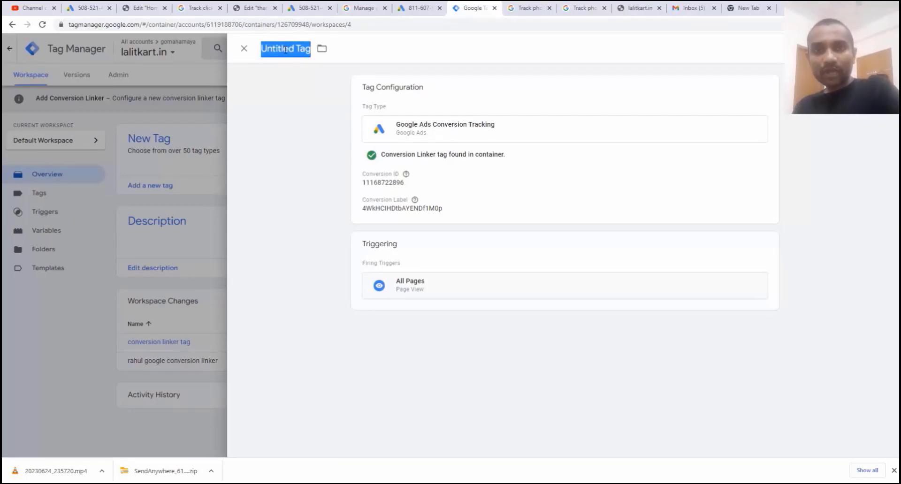
pyautogui.write('rahul call')
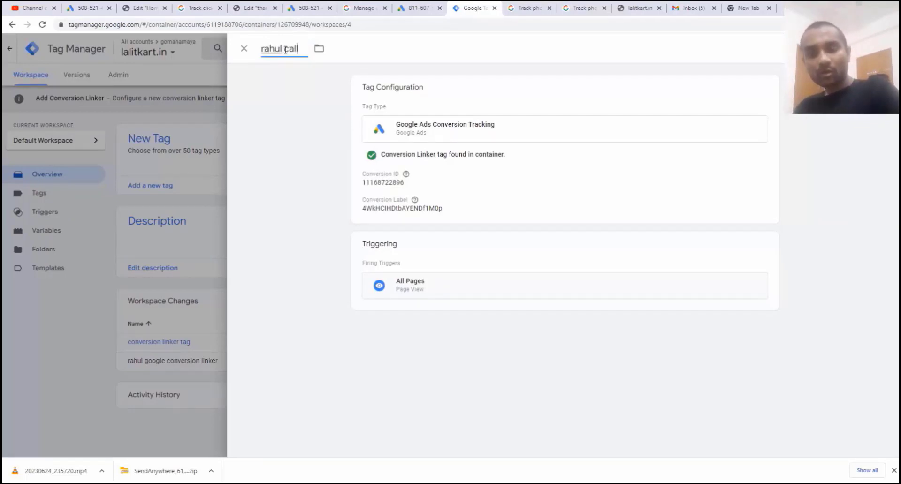
pyautogui.write(' clik tracking tag')
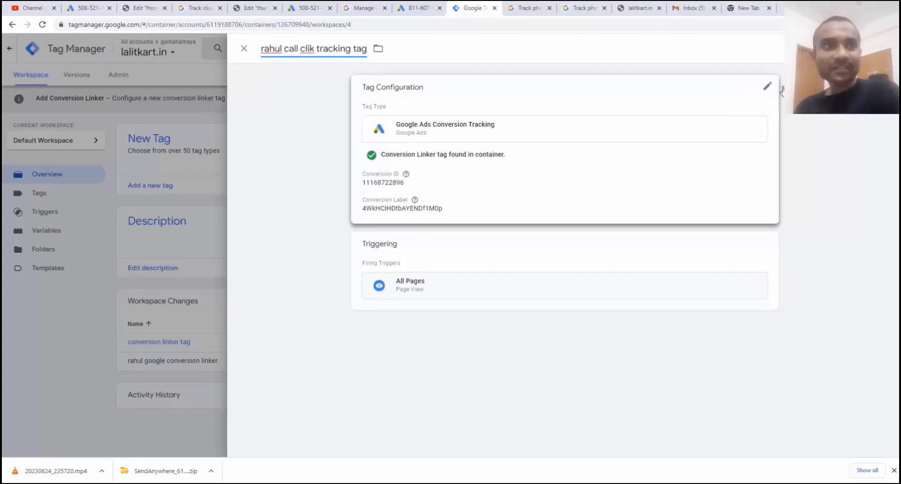
pyautogui.press('Tab')
pyautogui.hotkey('ctrl', 's')
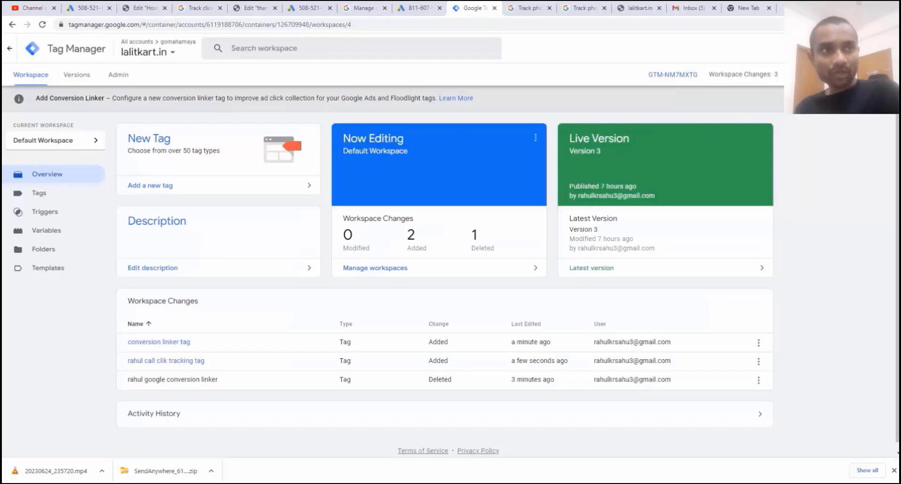
# Step: Publish the workspace changes to Live with "call tracking click updated" as both version name and description
pyautogui.click(859, 74)
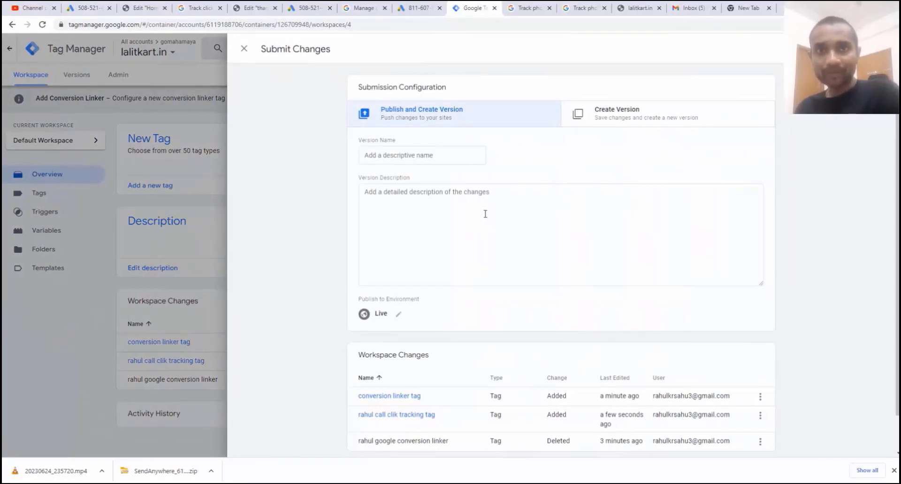
pyautogui.click(466, 155)
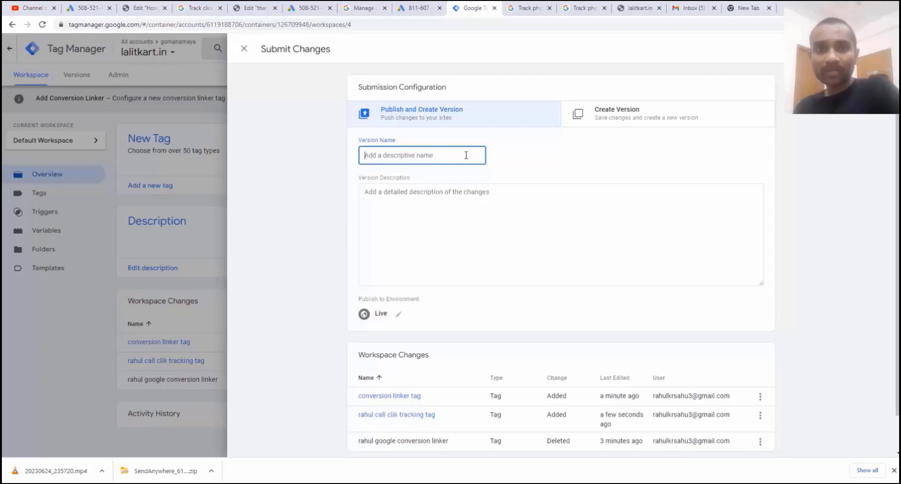
pyautogui.click(515, 227)
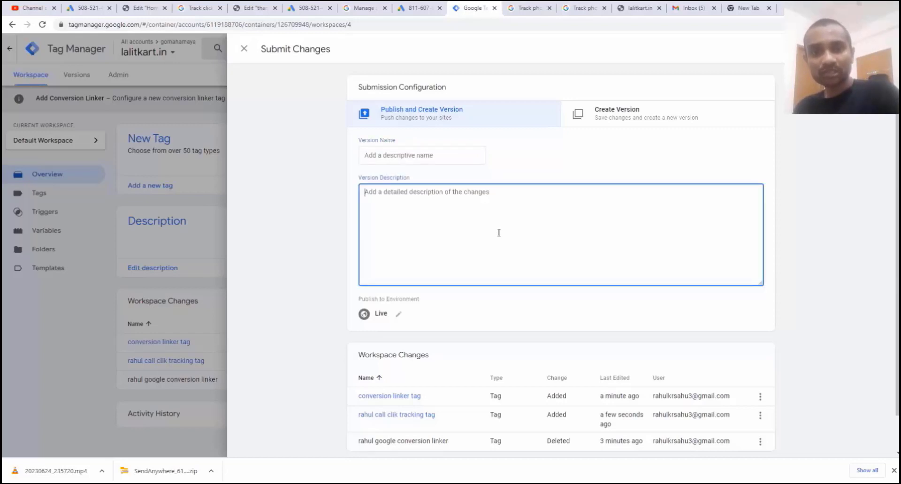
pyautogui.click(450, 162)
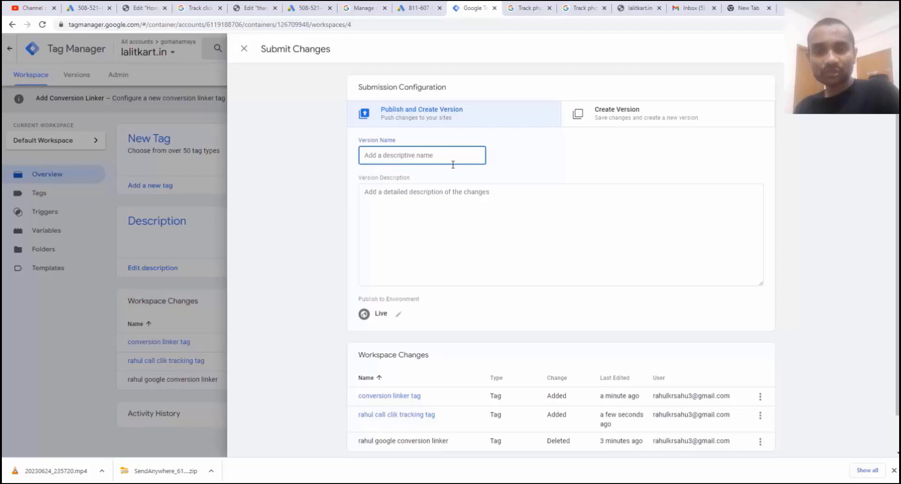
pyautogui.write('call track')
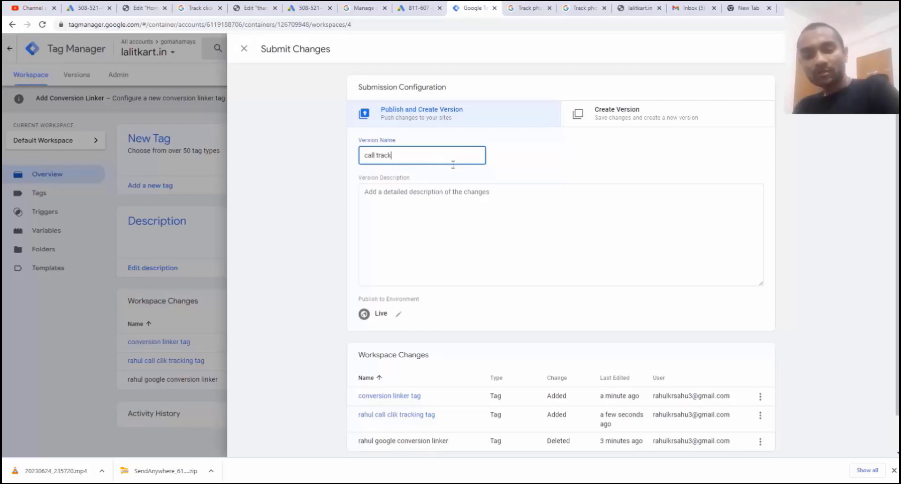
pyautogui.write('ing click')
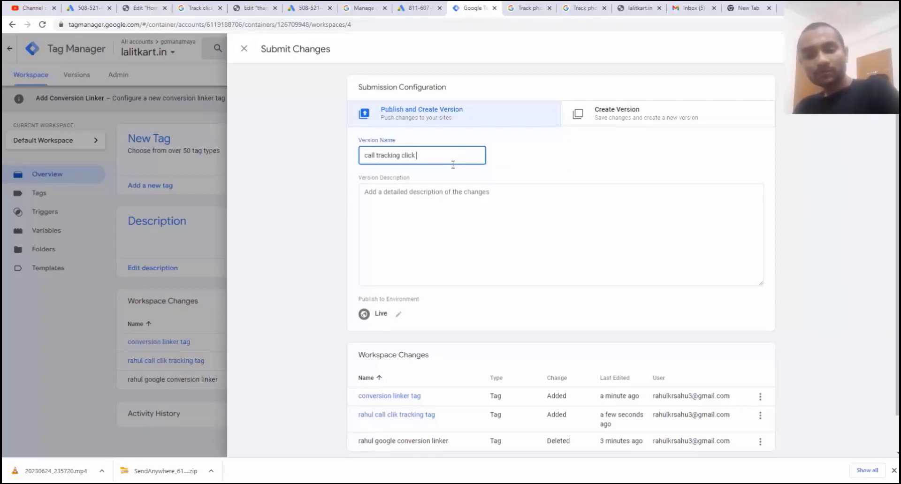
pyautogui.write(' updated')
pyautogui.click(614, 225)
pyautogui.write('call tracking click updated')
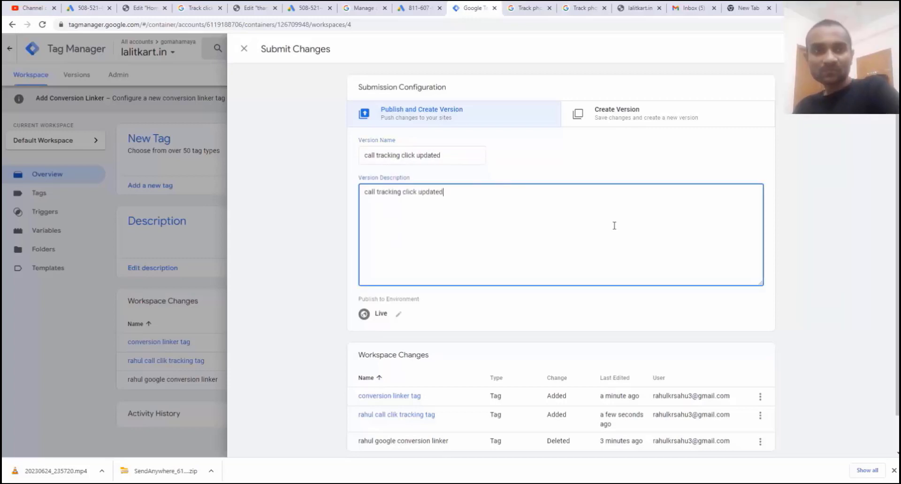
pyautogui.click(866, 49)
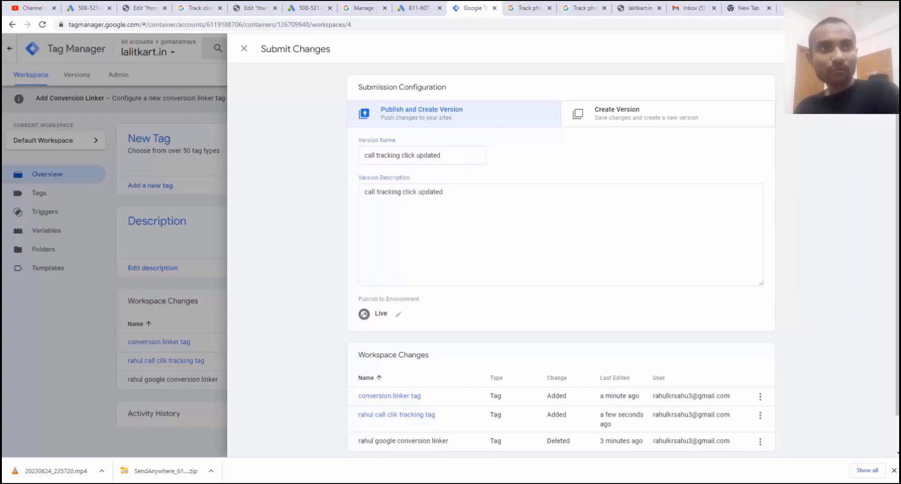
pyautogui.click(243, 48)
# Step: Switch to Google Ads and finish the setup of the mobile number click tracking conversion action
pyautogui.click(410, 9)
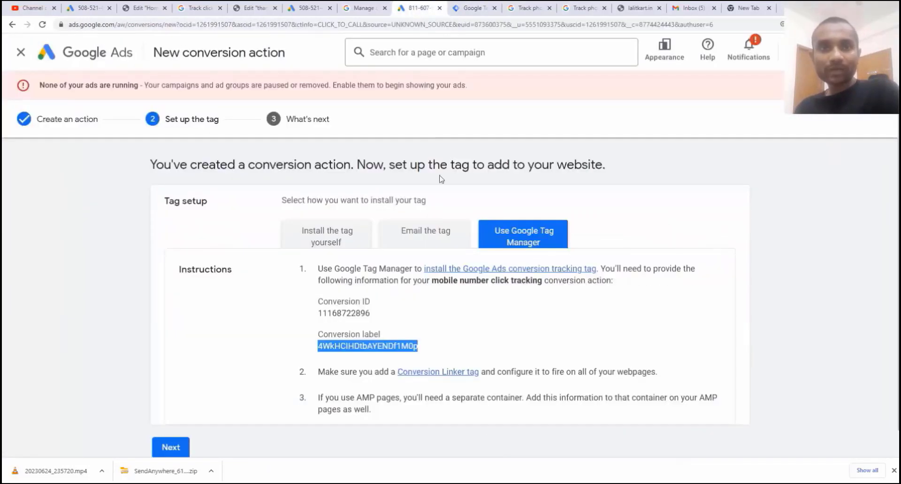
pyautogui.scroll(-1, 446, 193)
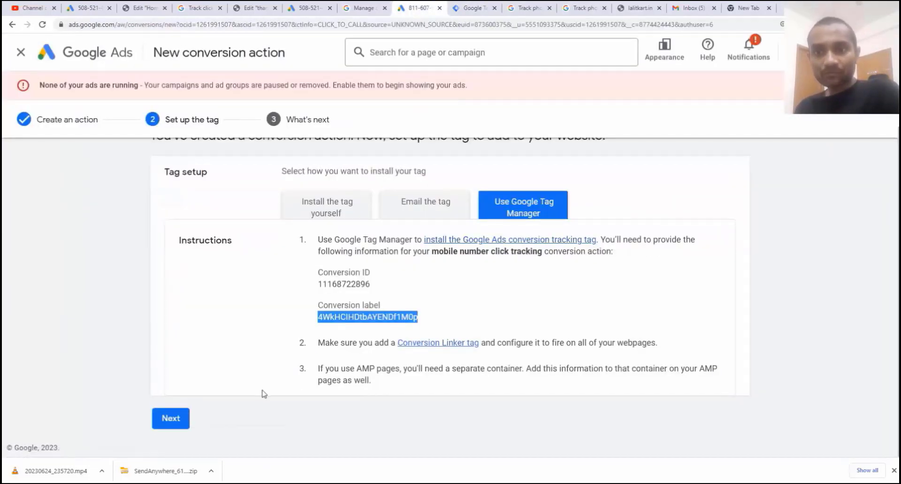
pyautogui.click(178, 424)
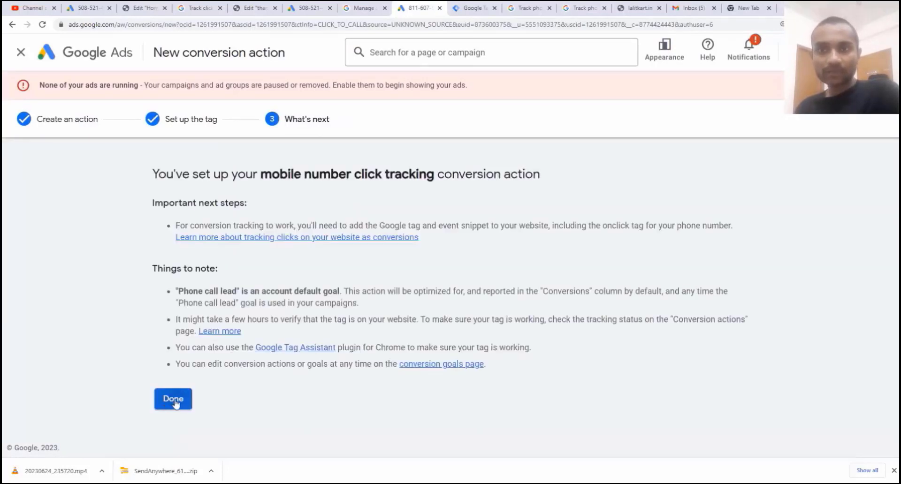
pyautogui.click(173, 400)
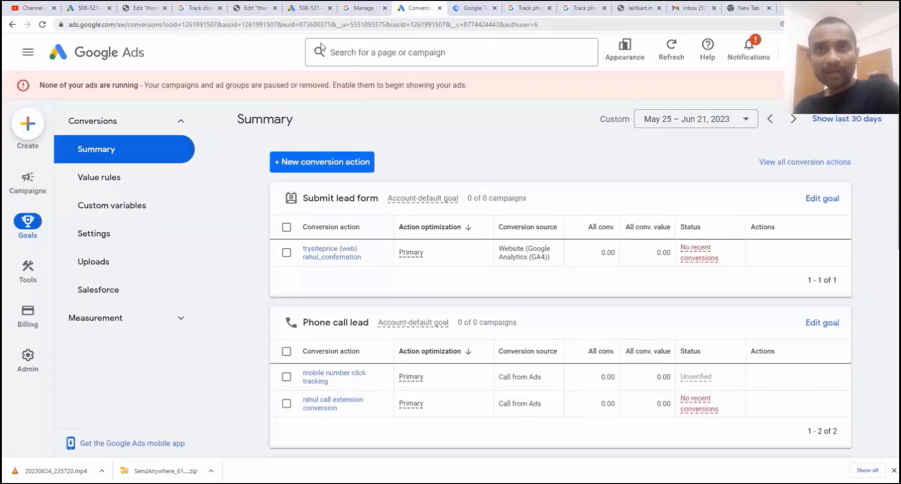
# Step: Switch to the home page in Elementor and add an HTML widget directly below the header's phone number button
pyautogui.click(143, 8)
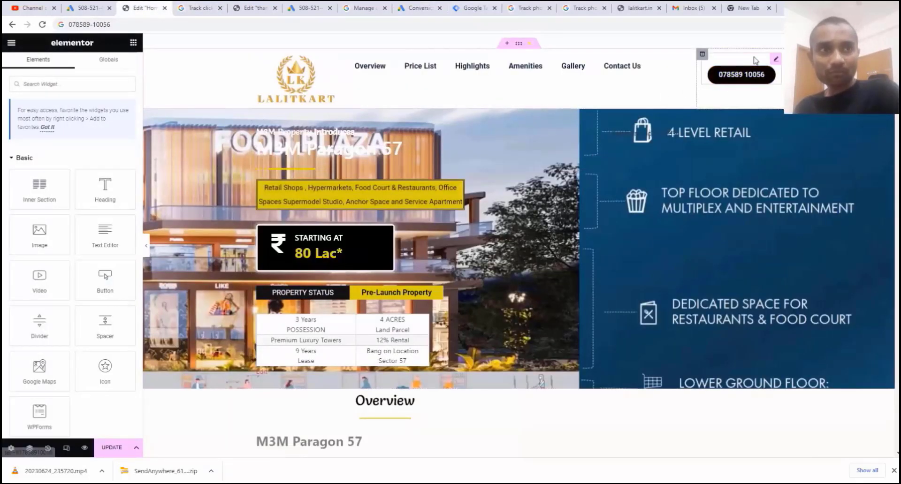
pyautogui.click(774, 61)
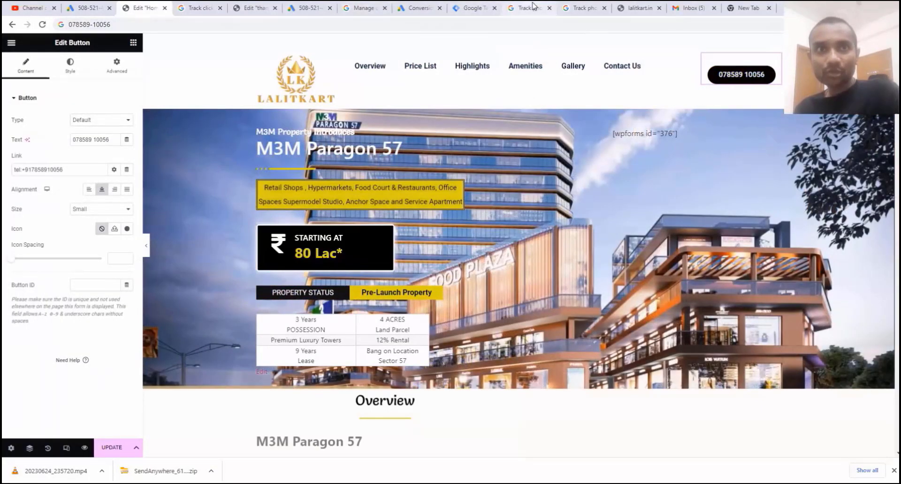
pyautogui.click(199, 8)
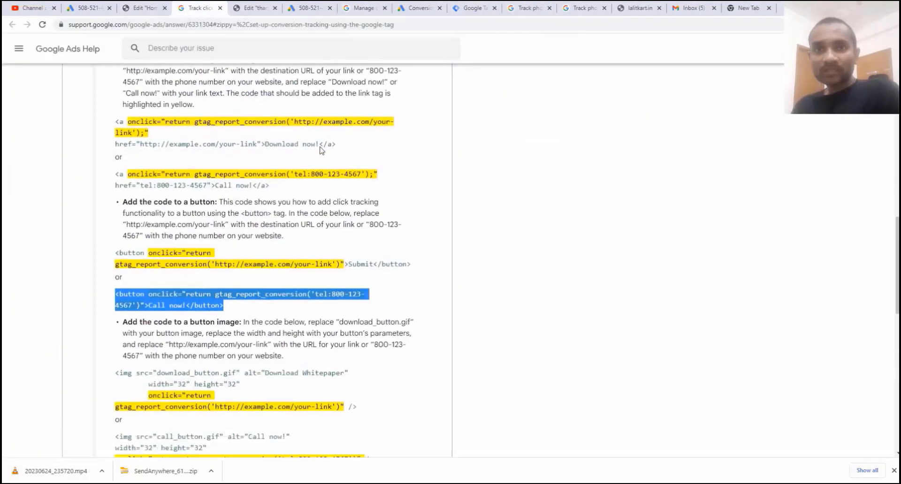
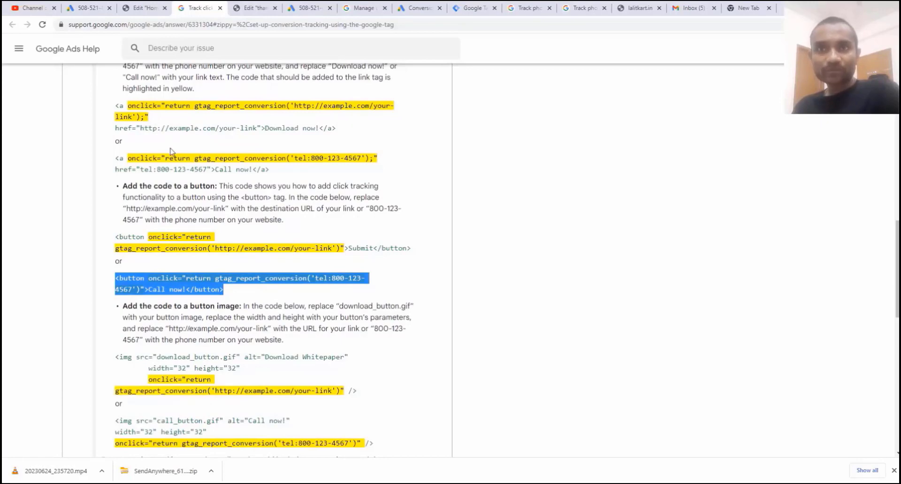
pyautogui.click(144, 8)
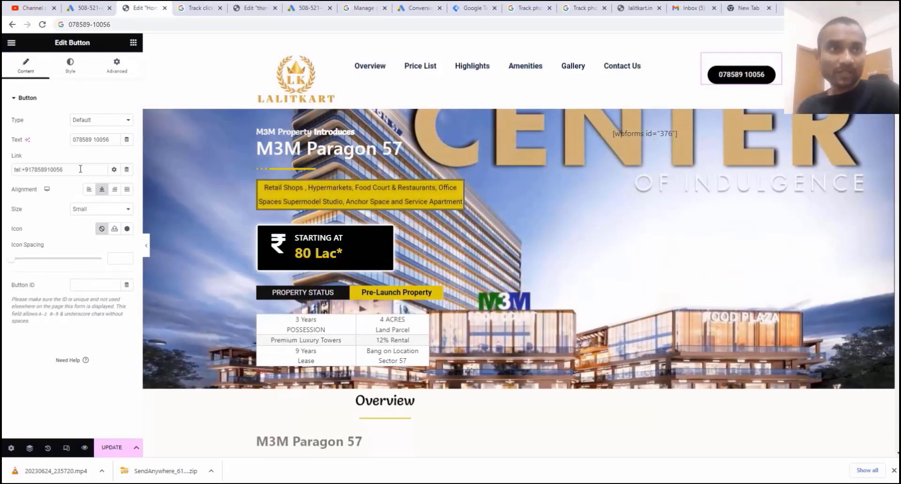
pyautogui.click(134, 43)
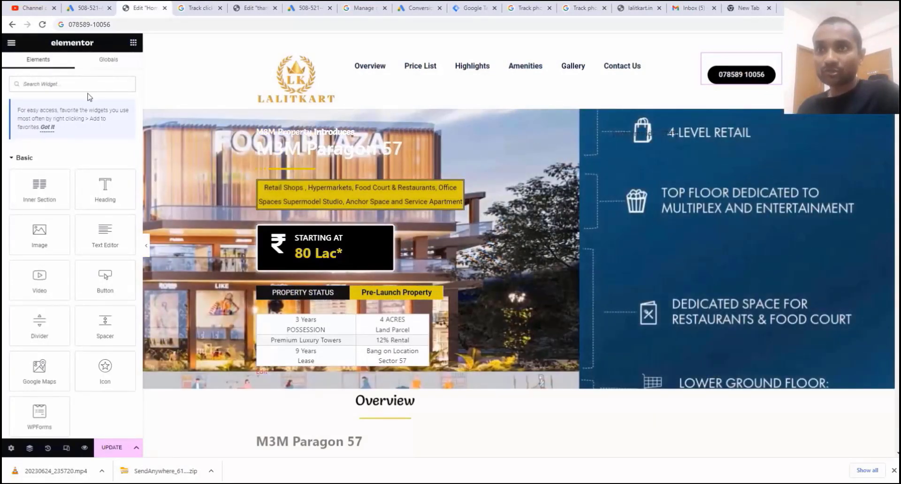
pyautogui.write('html')
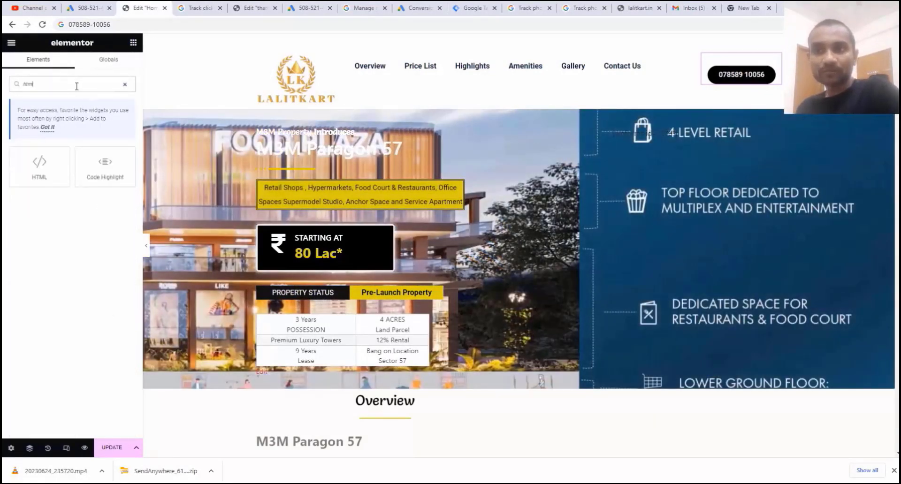
pyautogui.moveTo(40, 167); pyautogui.dragTo(723, 91)
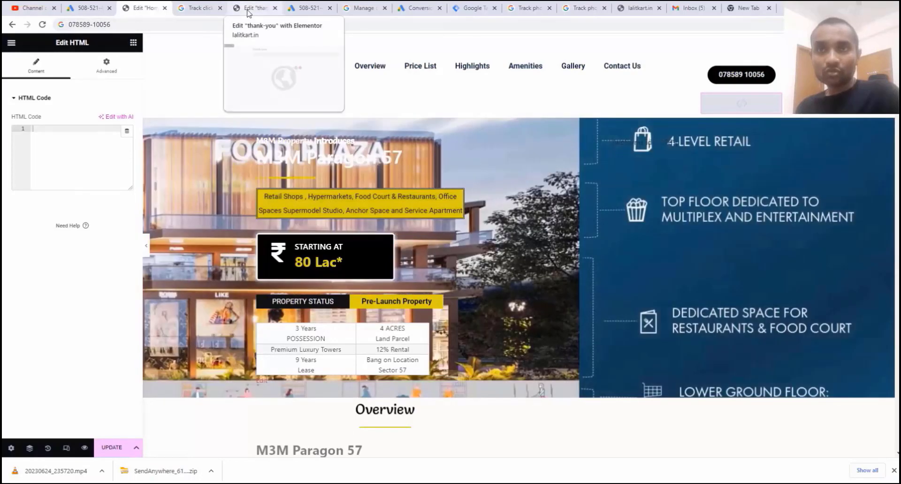
# Step: Copy the "Call now!" phone link code with the onclick gtag_report_conversion call from Google Ads Help into the HTML widget
pyautogui.click(200, 8)
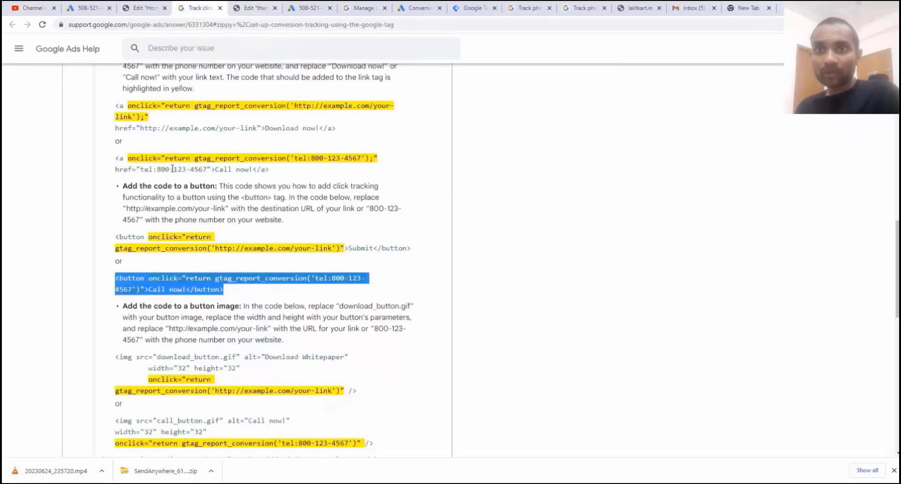
pyautogui.moveTo(274, 172); pyautogui.dragTo(115, 159)
pyautogui.hotkey('ctrl', 'c')
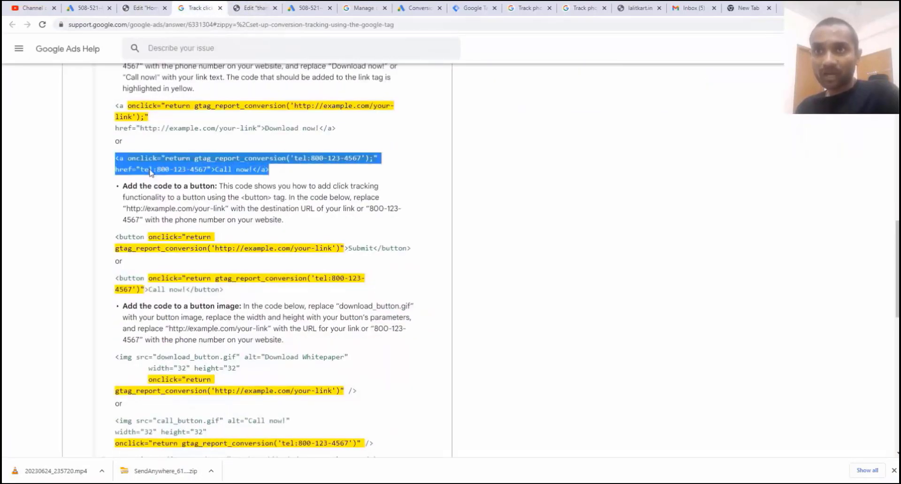
pyautogui.click(144, 8)
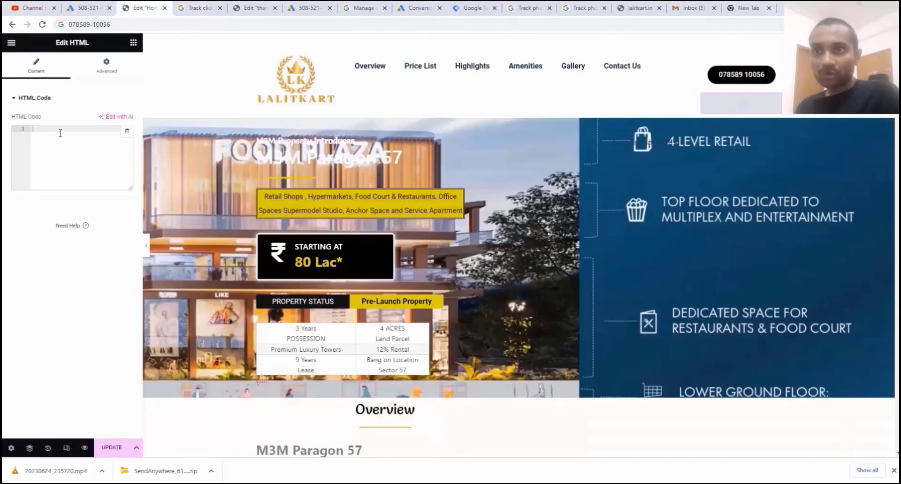
pyautogui.rightClick(60, 134)
pyautogui.click(93, 189)
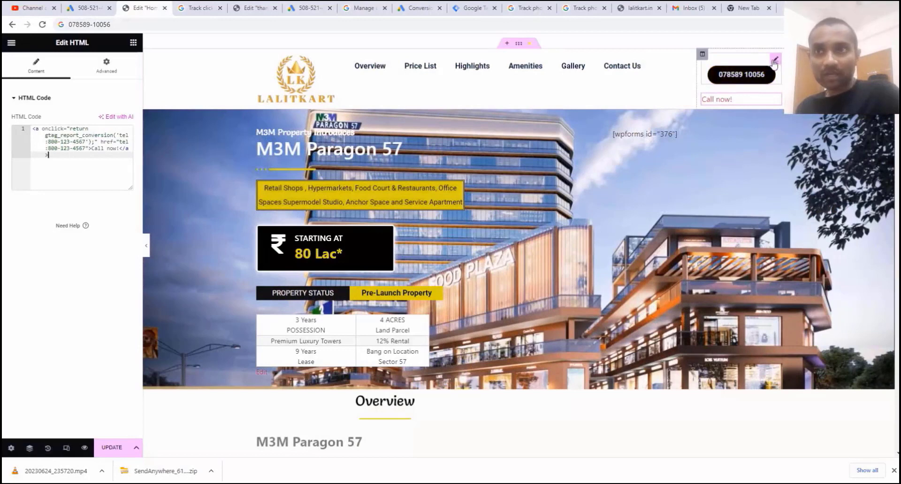
# Step: Replace the sample number in the widget's gtag_report_conversion call with the phone number copied from the header button's text
pyautogui.click(775, 61)
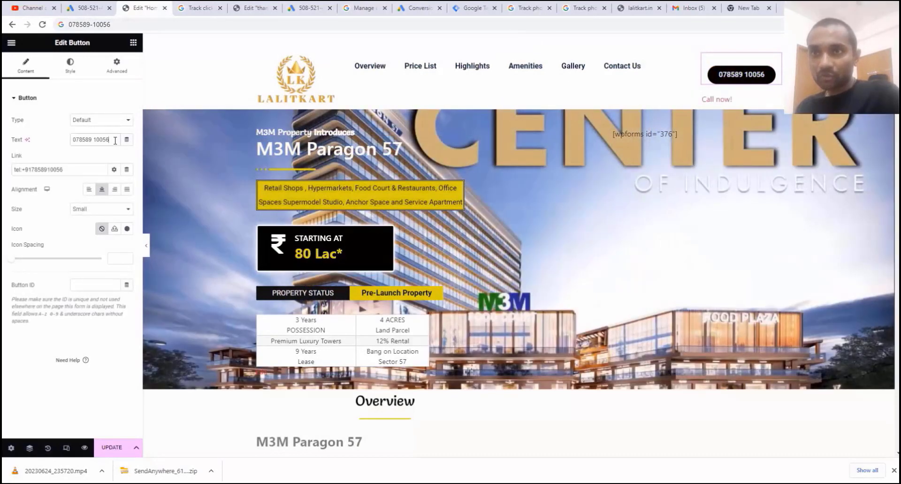
pyautogui.moveTo(115, 140); pyautogui.dragTo(76, 139)
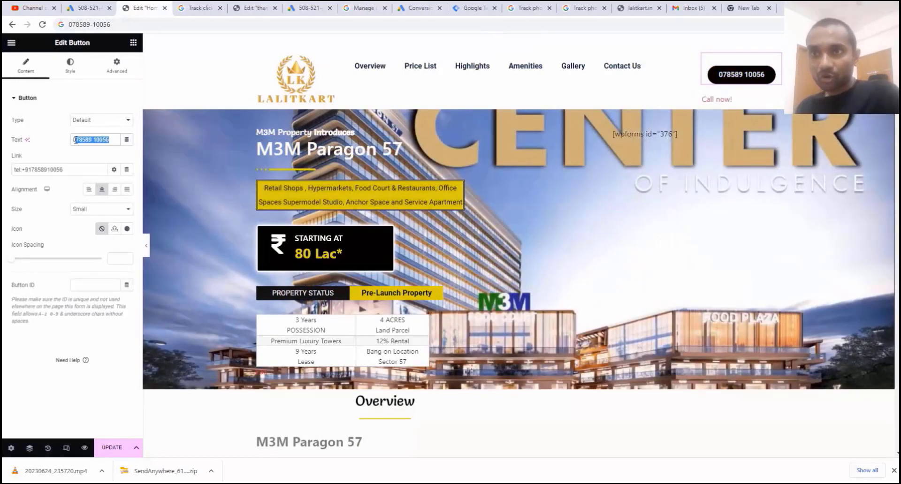
pyautogui.rightClick(73, 140)
pyautogui.click(141, 175)
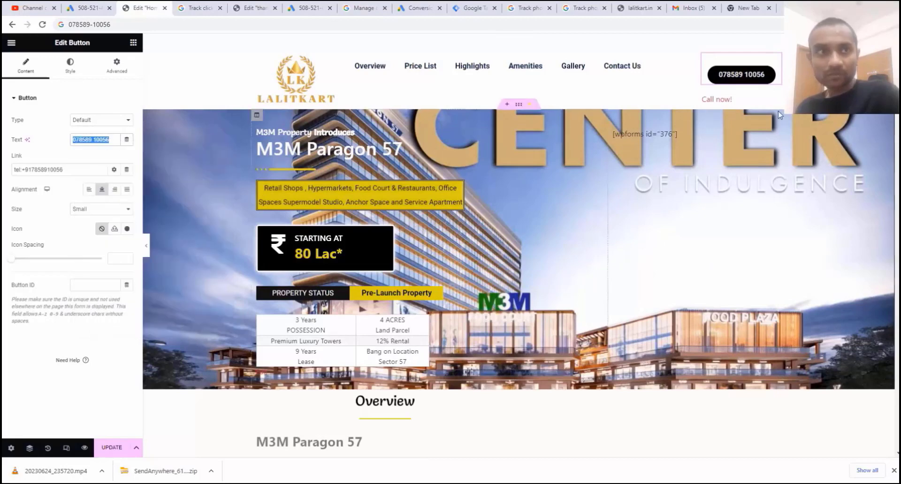
pyautogui.click(741, 101)
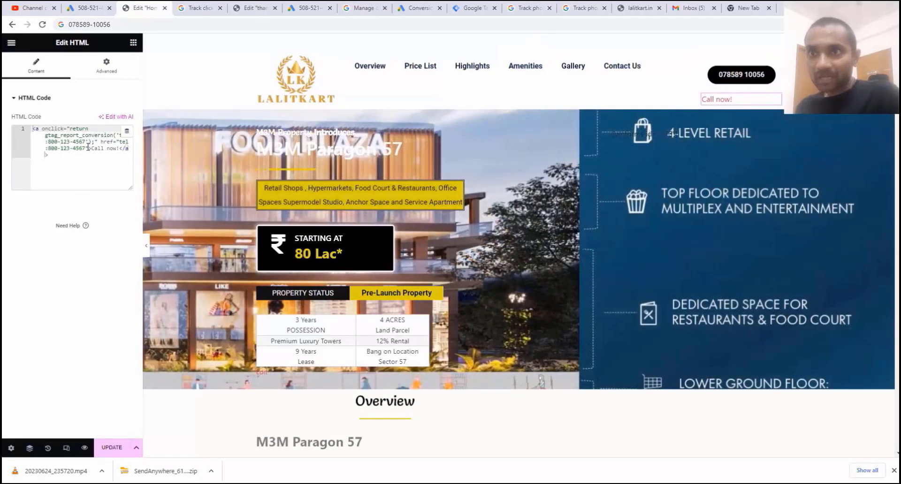
pyautogui.moveTo(86, 141); pyautogui.dragTo(48, 142)
pyautogui.moveTo(131, 188); pyautogui.dragTo(132, 200)
pyautogui.rightClick(65, 140)
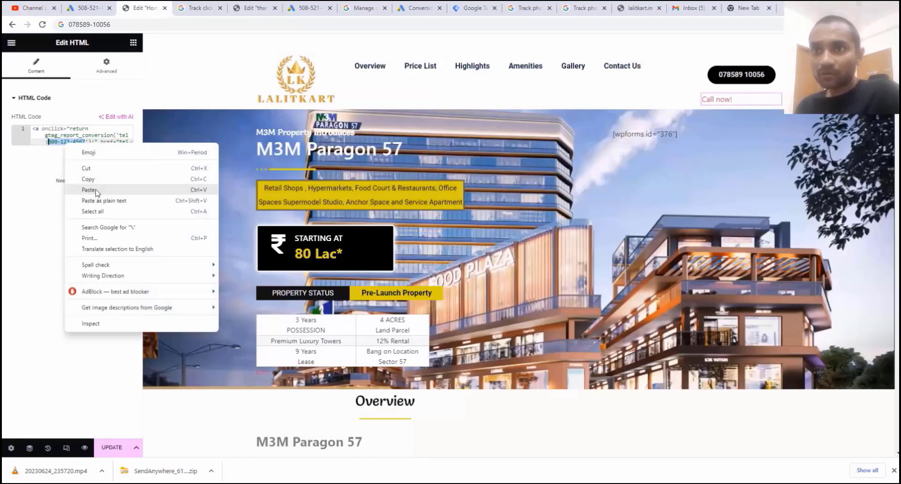
pyautogui.click(97, 193)
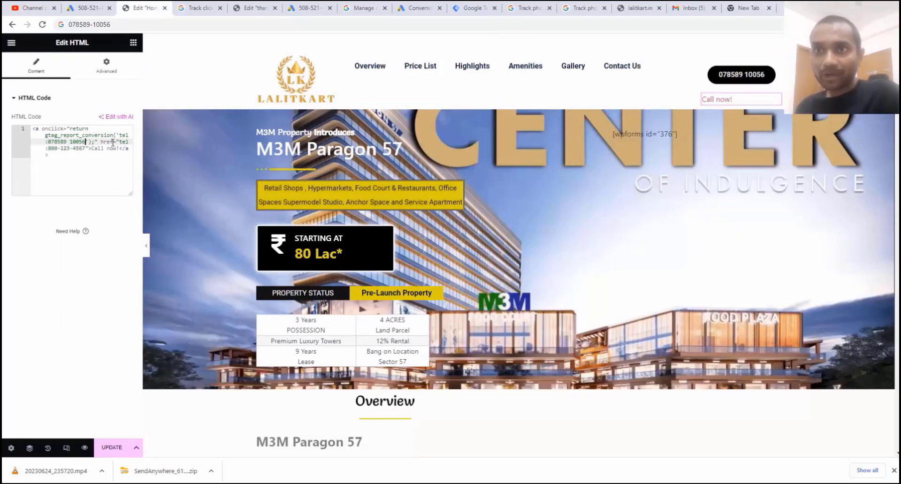
# Step: Replace the sample number in the widget's href with the tel link copied from the header phone button, and update the home page
pyautogui.moveTo(101, 142); pyautogui.dragTo(86, 148)
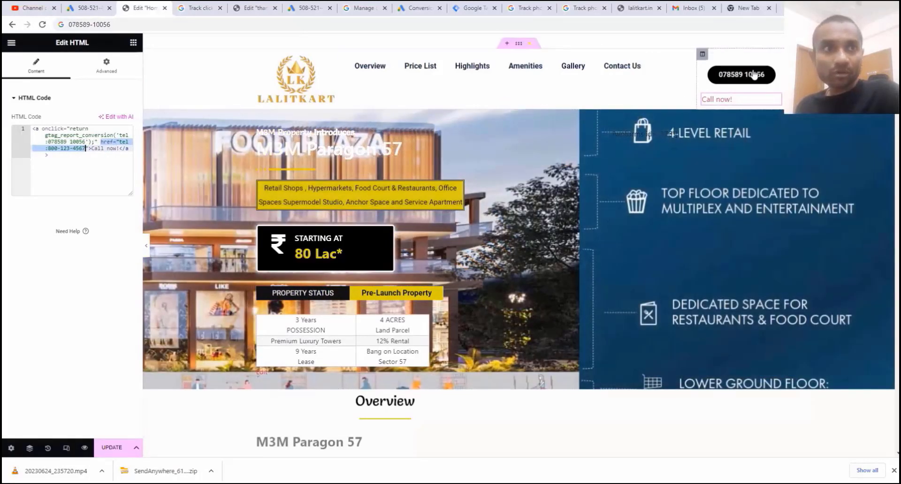
pyautogui.click(746, 75)
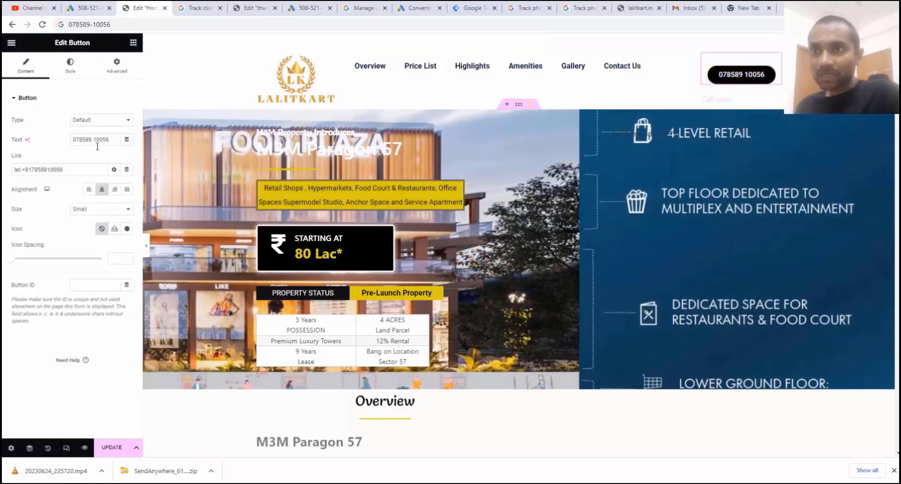
pyautogui.moveTo(69, 170); pyautogui.dragTo(13, 170)
pyautogui.rightClick(26, 172)
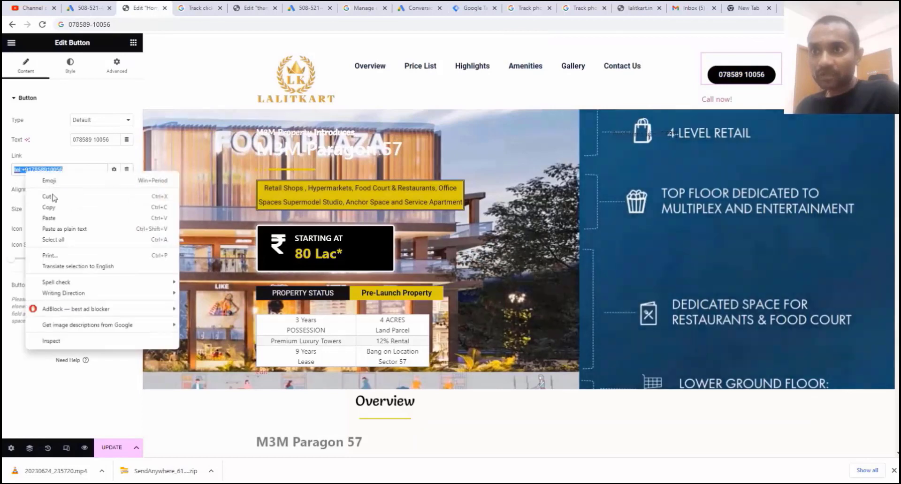
pyautogui.click(49, 207)
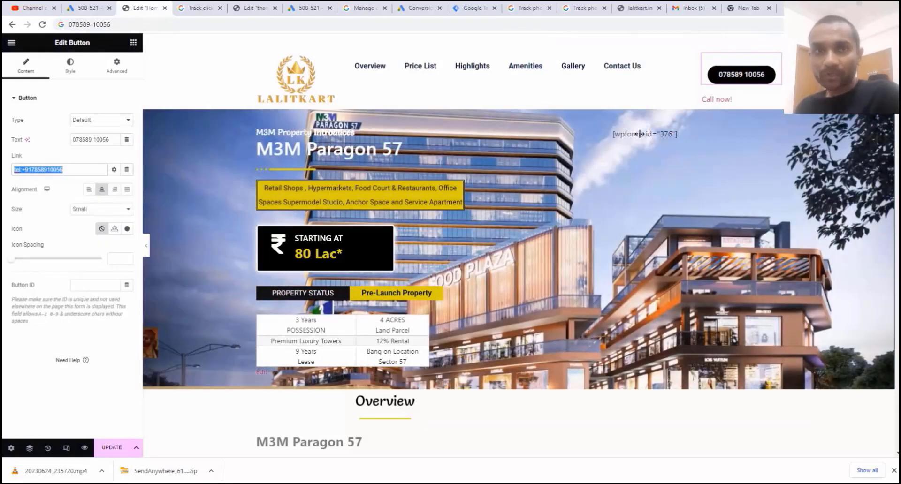
pyautogui.click(728, 103)
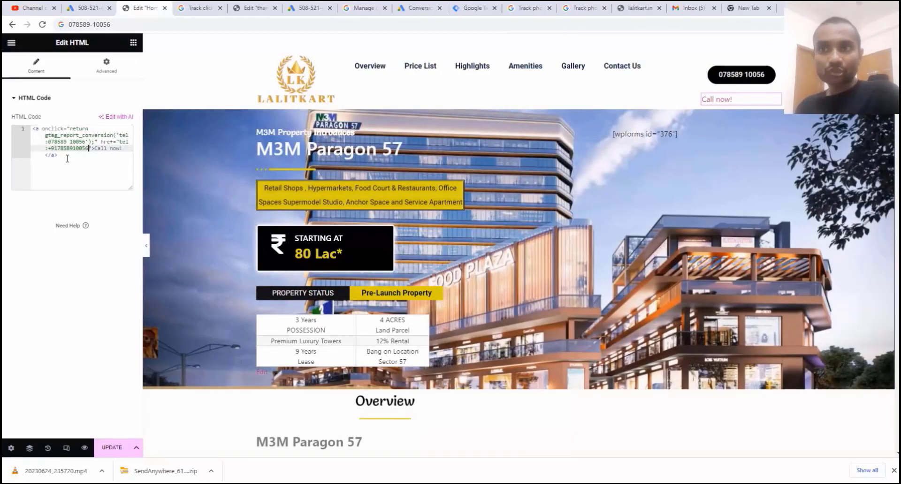
pyautogui.moveTo(67, 158); pyautogui.dragTo(32, 127)
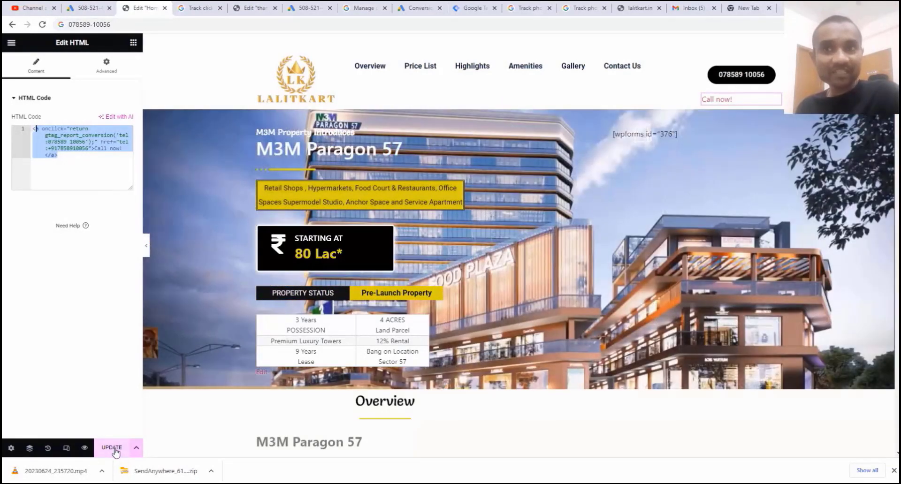
pyautogui.click(116, 451)
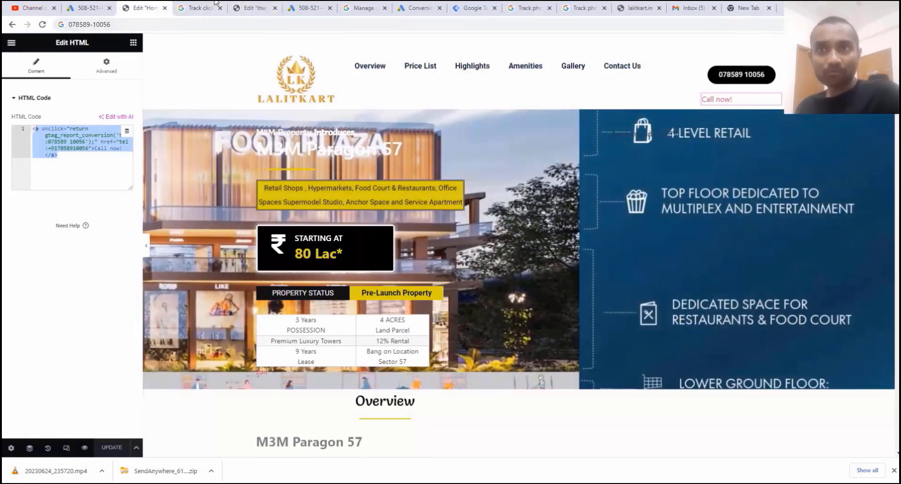
# Step: Switch to Google Ads Help and copy the whole "Download now!" text link code with the onclick gtag_report_conversion call
pyautogui.click(201, 8)
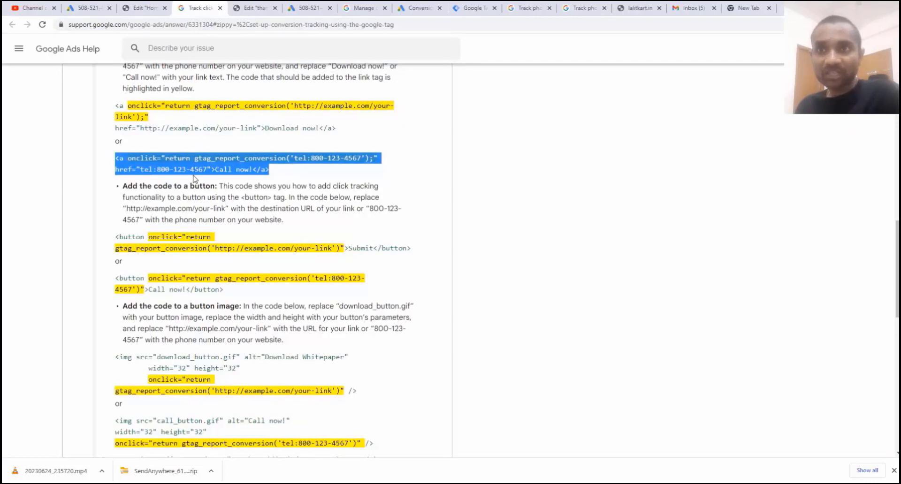
pyautogui.scroll(1, 190, 174)
pyautogui.scroll(-1, 188, 171)
pyautogui.scroll(1, 182, 168)
pyautogui.scroll(1, 182, 168)
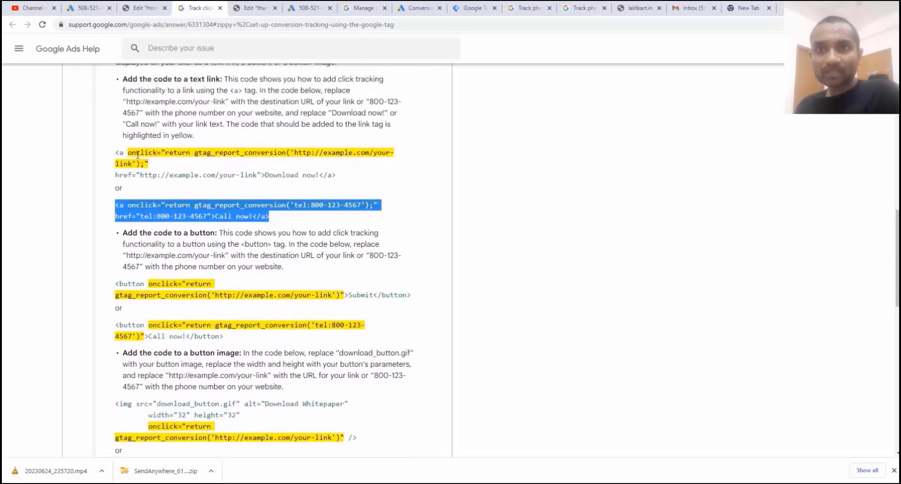
pyautogui.moveTo(116, 153); pyautogui.dragTo(153, 169)
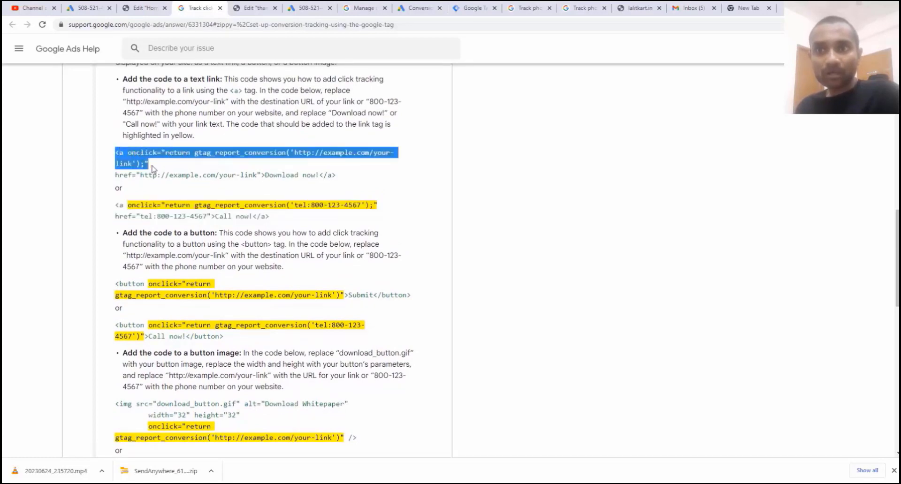
pyautogui.tripleClick(216, 155)
pyautogui.rightClick(127, 153)
pyautogui.click(147, 162)
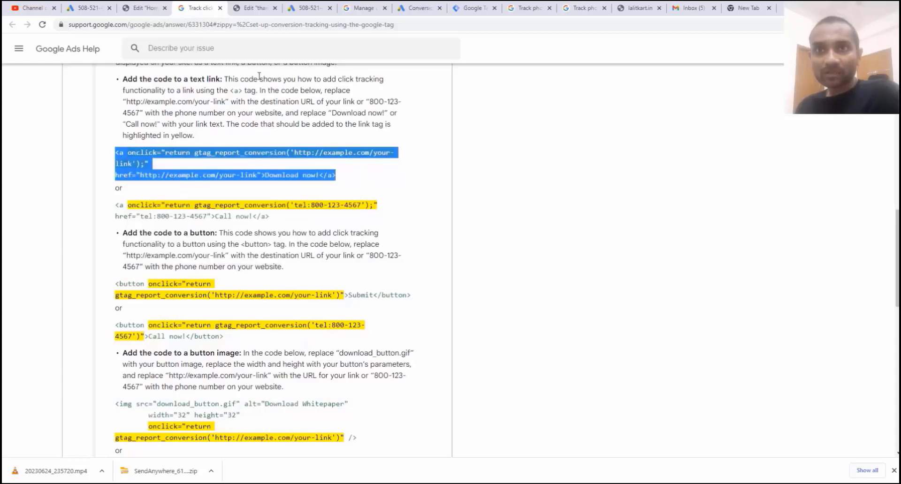
# Step: Switch to the thank-you page in Elementor and paste the copied code into its HTML widget, highlighting the example link
pyautogui.click(256, 8)
pyautogui.click(83, 138)
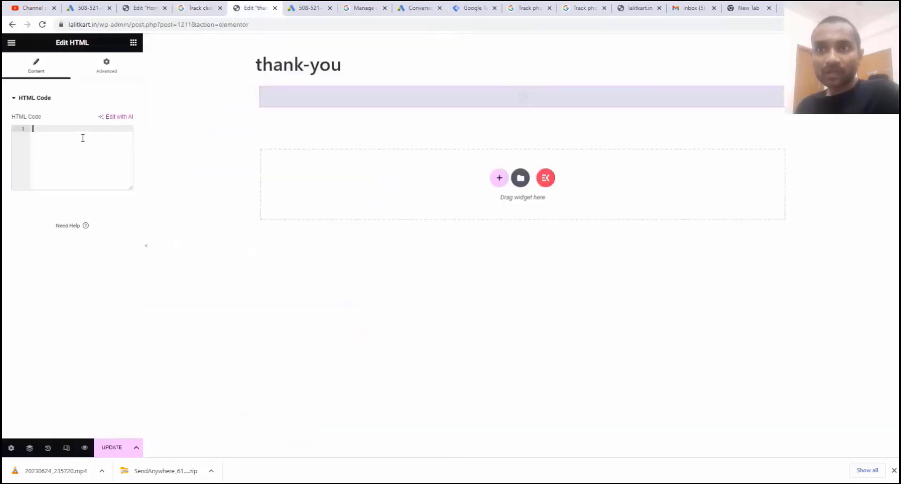
pyautogui.rightClick(82, 137)
pyautogui.click(102, 210)
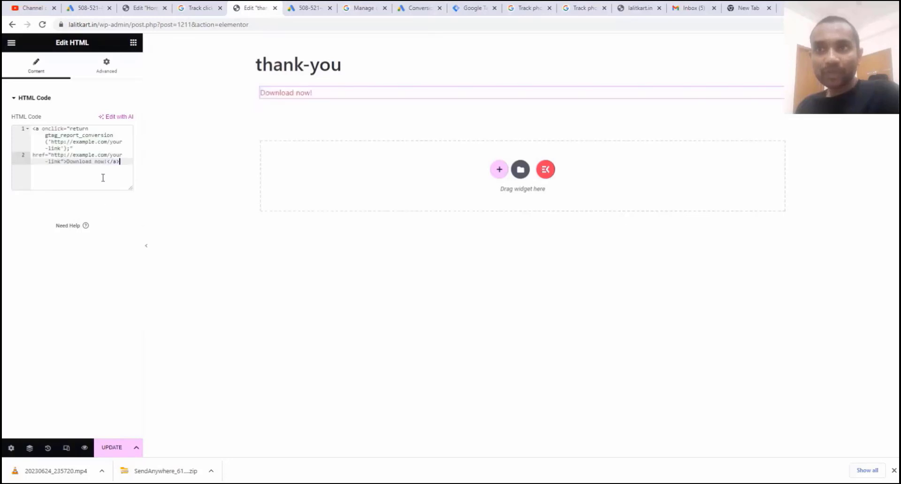
pyautogui.moveTo(106, 162); pyautogui.dragTo(53, 147)
pyautogui.click(70, 155)
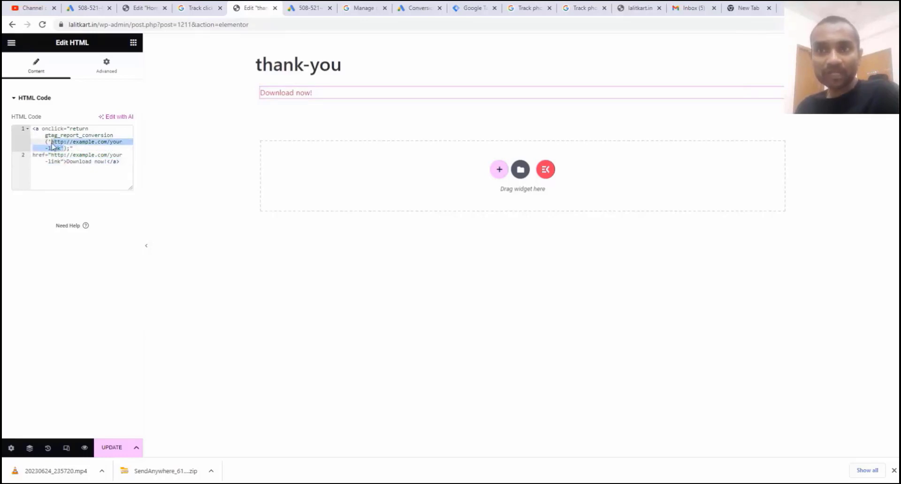
# Step: Switch back to Google Ads Help and examine the onclick code examples for buttons and button images, including their link and phone number values
pyautogui.click(204, 14)
pyautogui.scroll(-3, 170, 195)
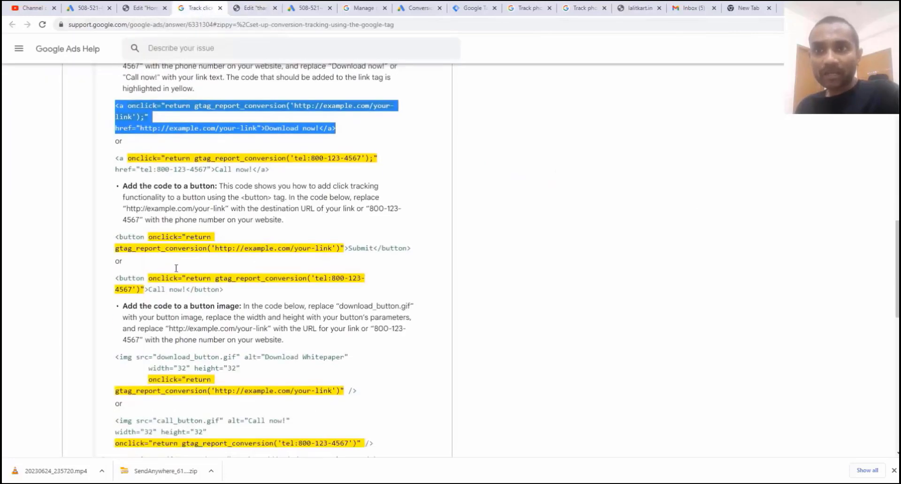
pyautogui.scroll(-1, 170, 195)
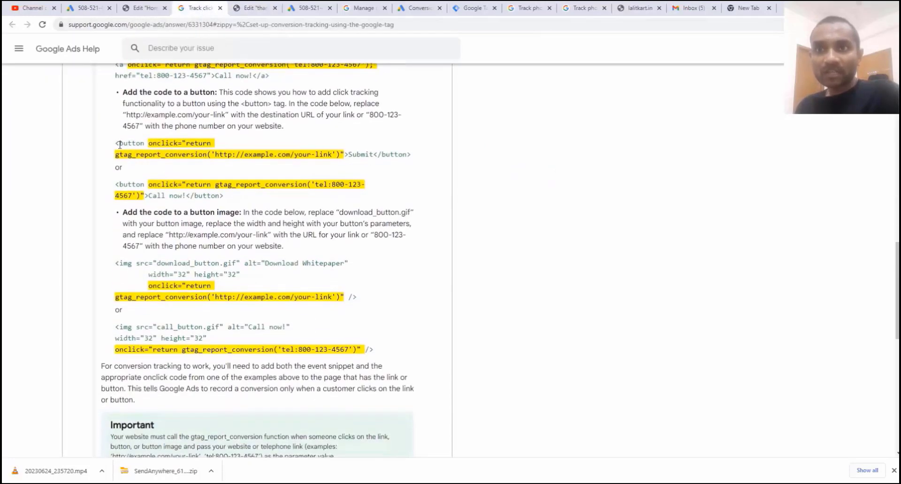
pyautogui.moveTo(117, 145); pyautogui.dragTo(375, 154)
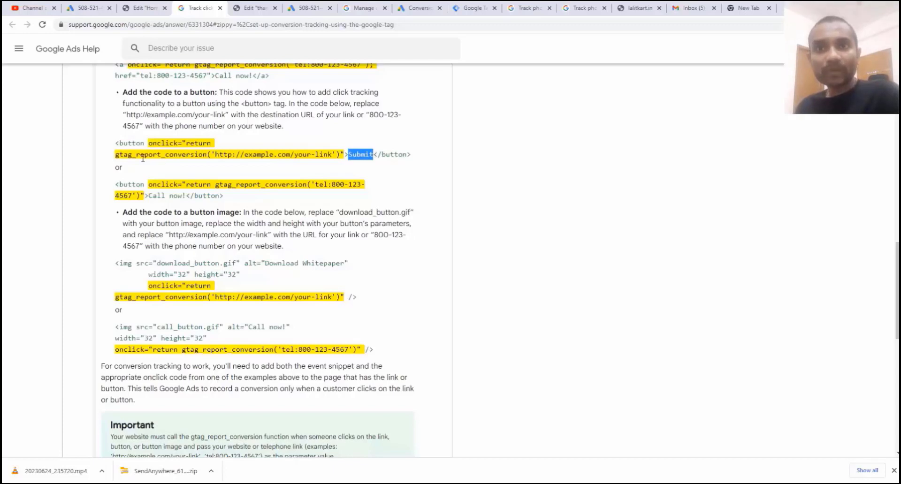
pyautogui.scroll(-1, 143, 159)
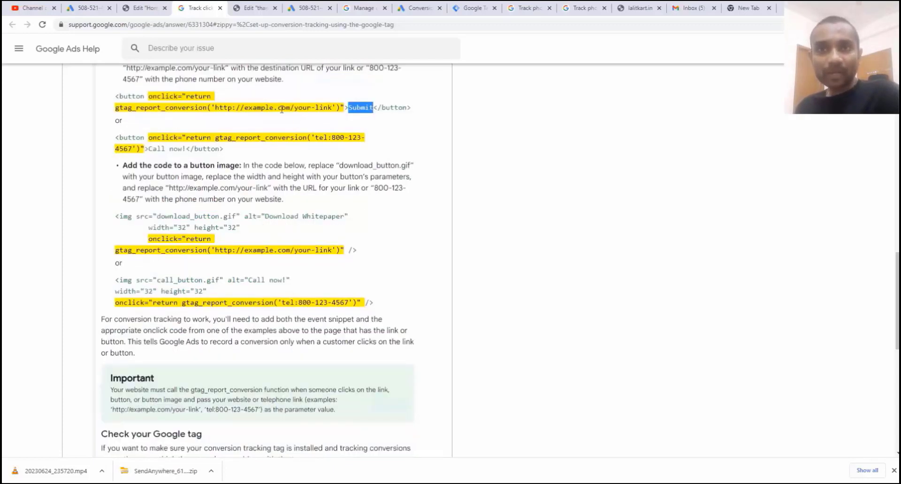
pyautogui.click(327, 105)
pyautogui.moveTo(333, 108); pyautogui.dragTo(223, 109)
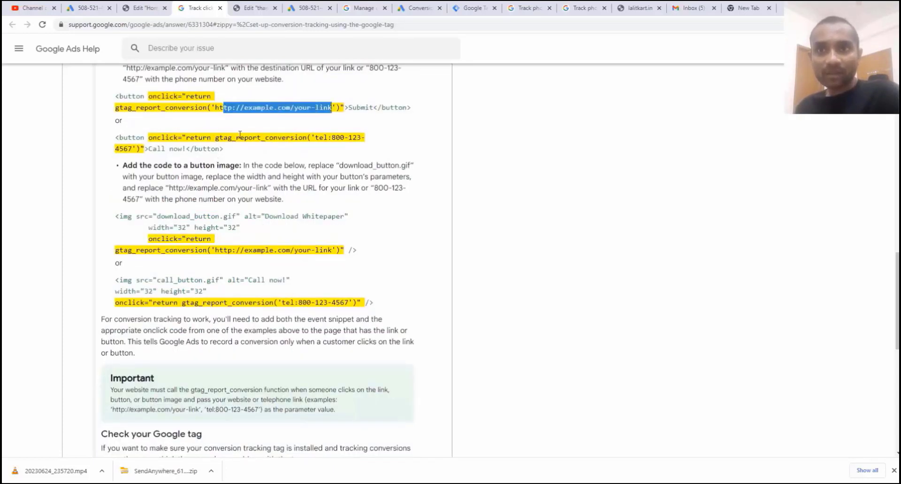
pyautogui.moveTo(315, 137); pyautogui.dragTo(359, 137)
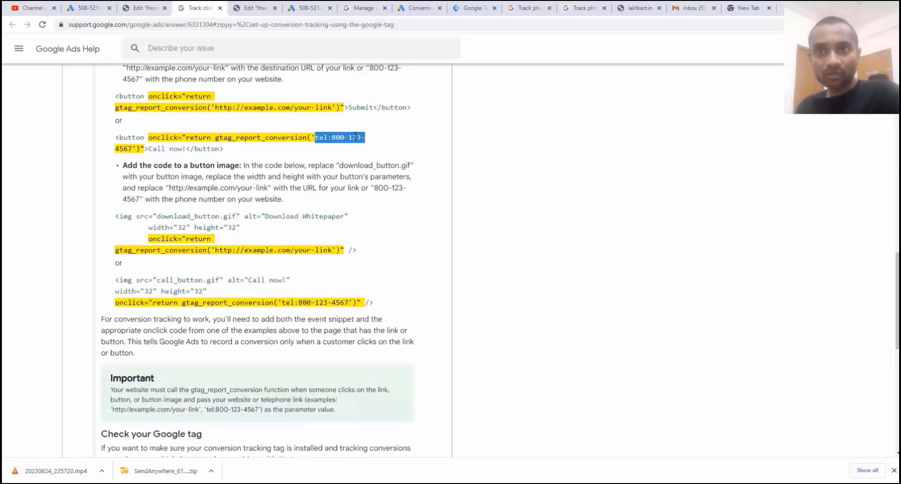
pyautogui.scroll(-2, 255, 149)
pyautogui.moveTo(165, 122); pyautogui.dragTo(219, 146)
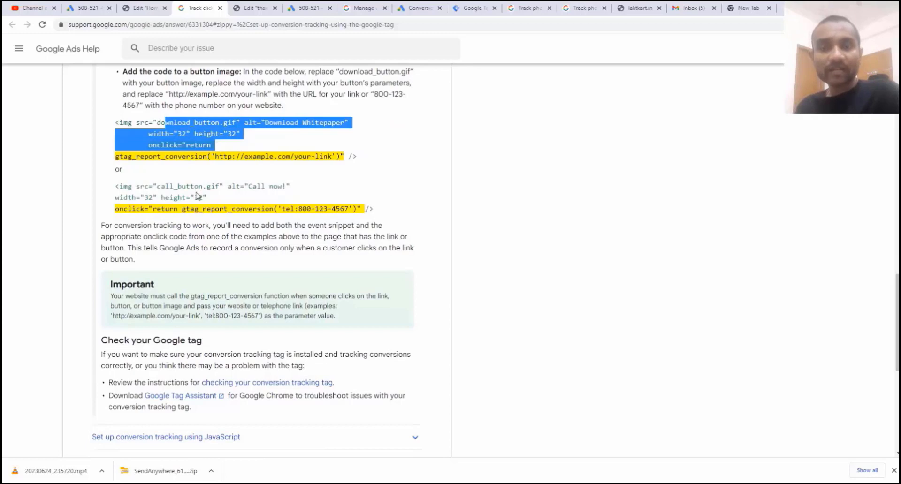